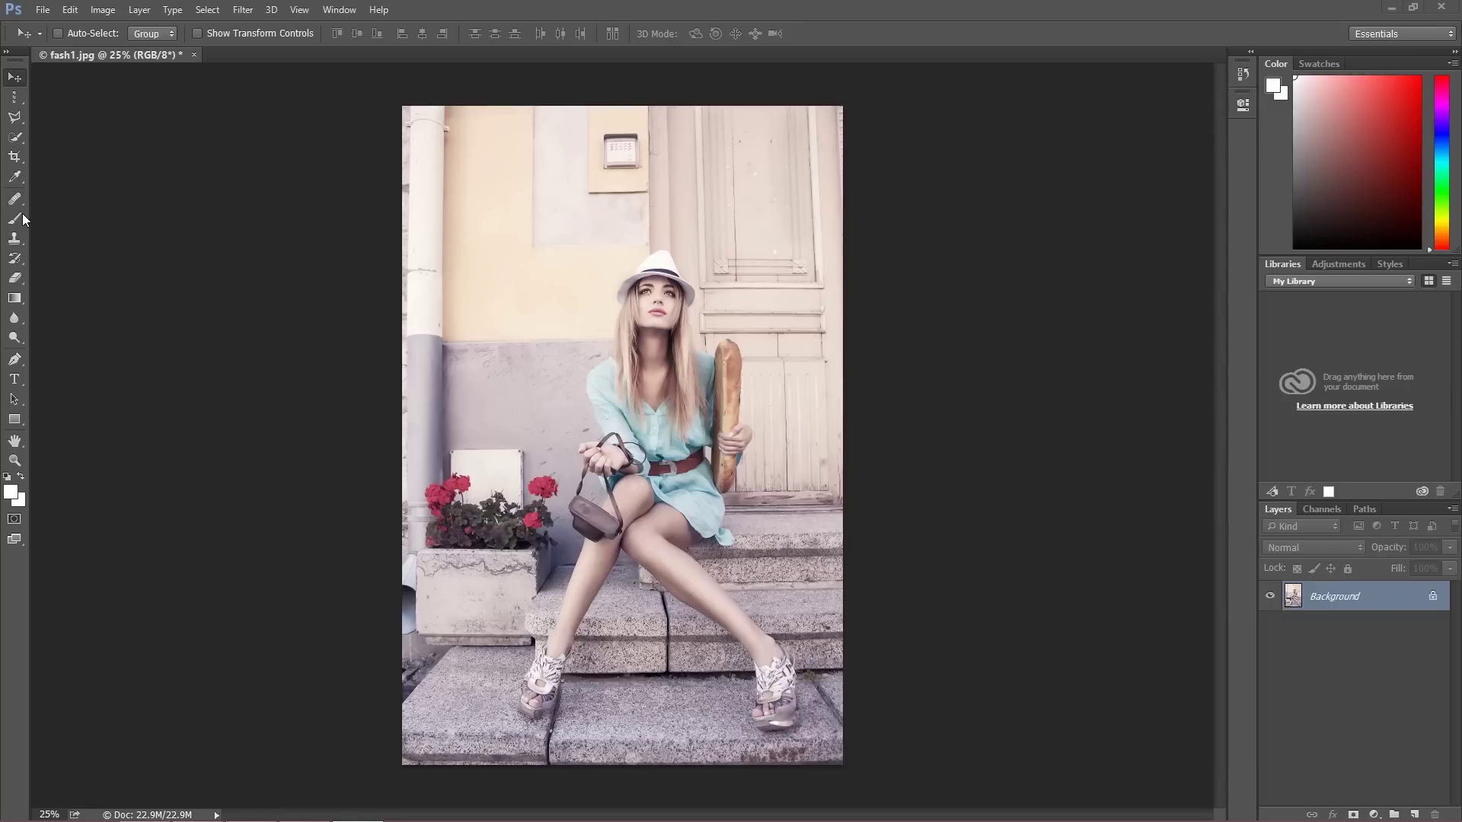
Step: Switch to the Brush tool and set its size to 93 px with 0% hardness
left_click_drag(23, 217, 50, 215)
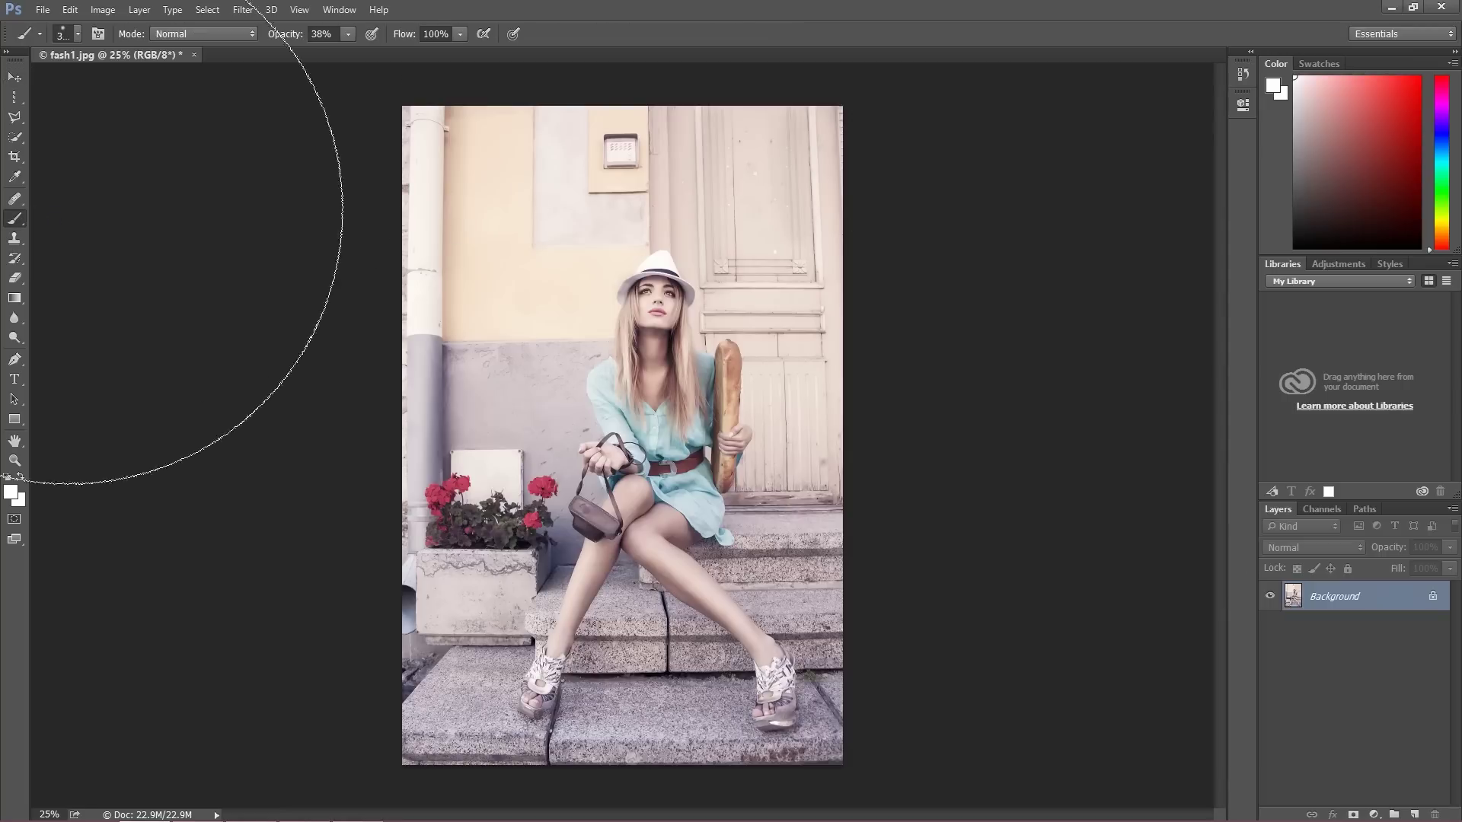
left_click(77, 34)
left_click(133, 84)
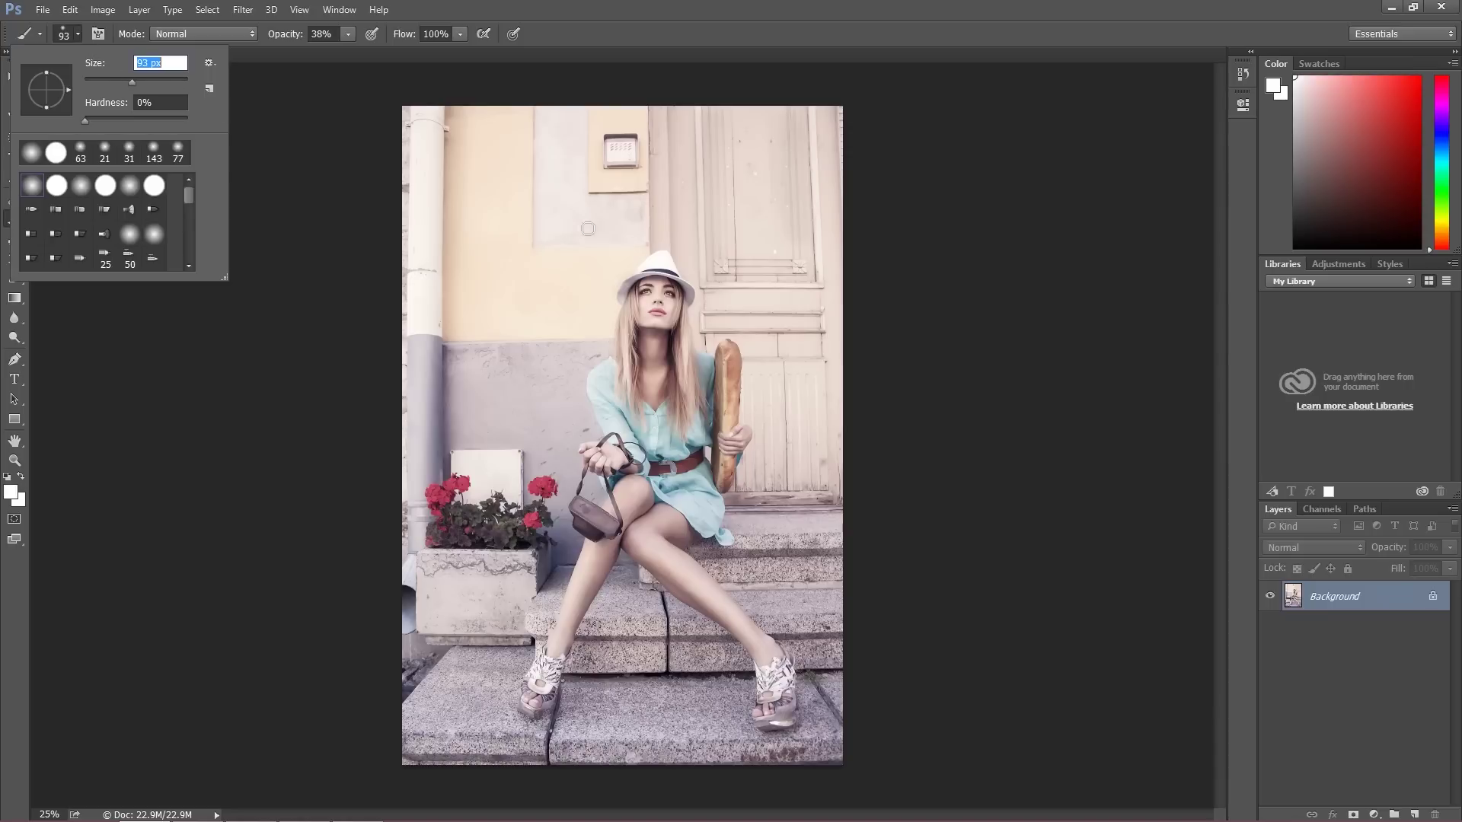
left_click(77, 32)
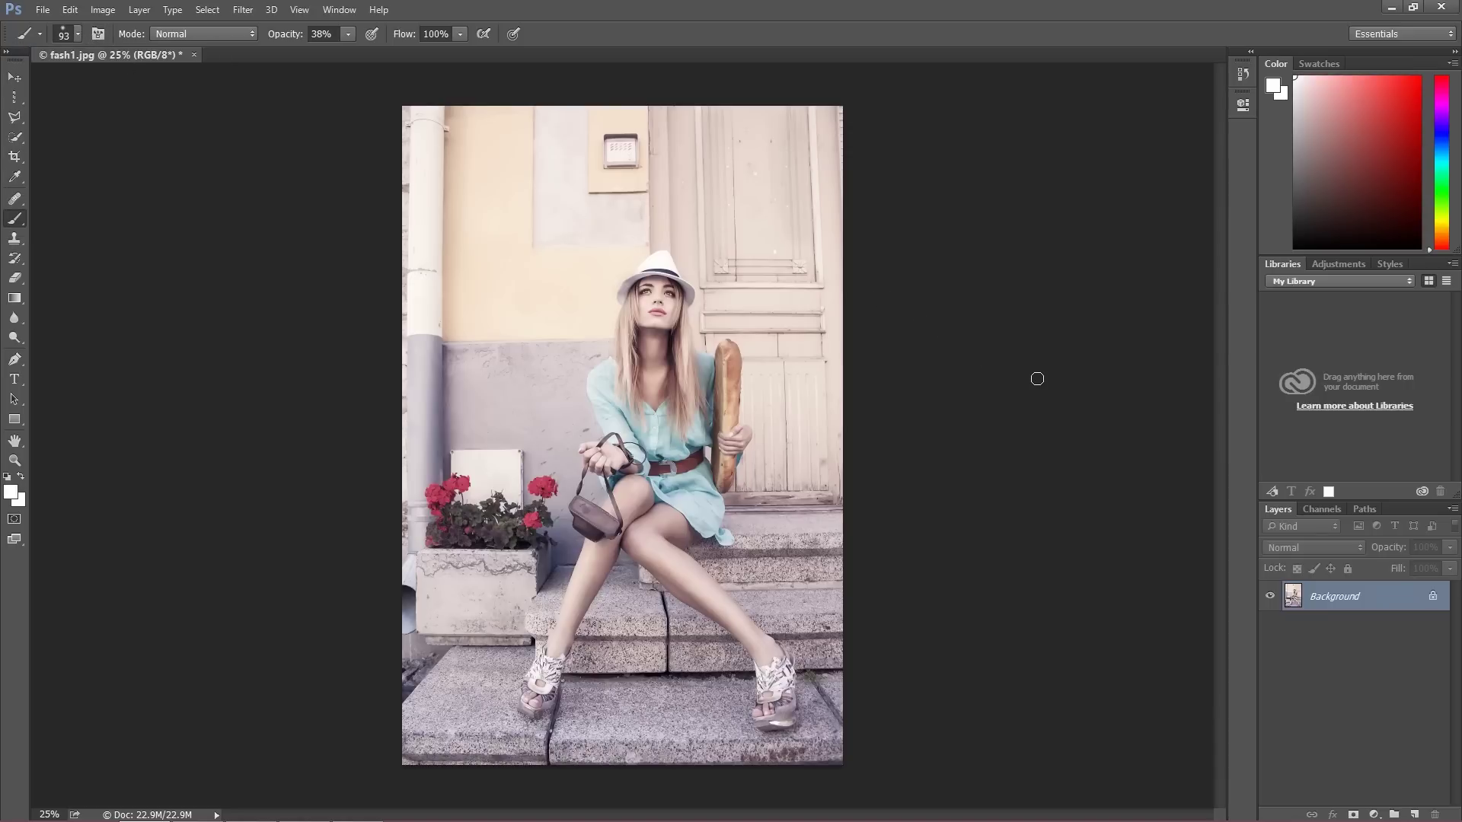
Step: Open Edit > Preferences > General
left_click(70, 9)
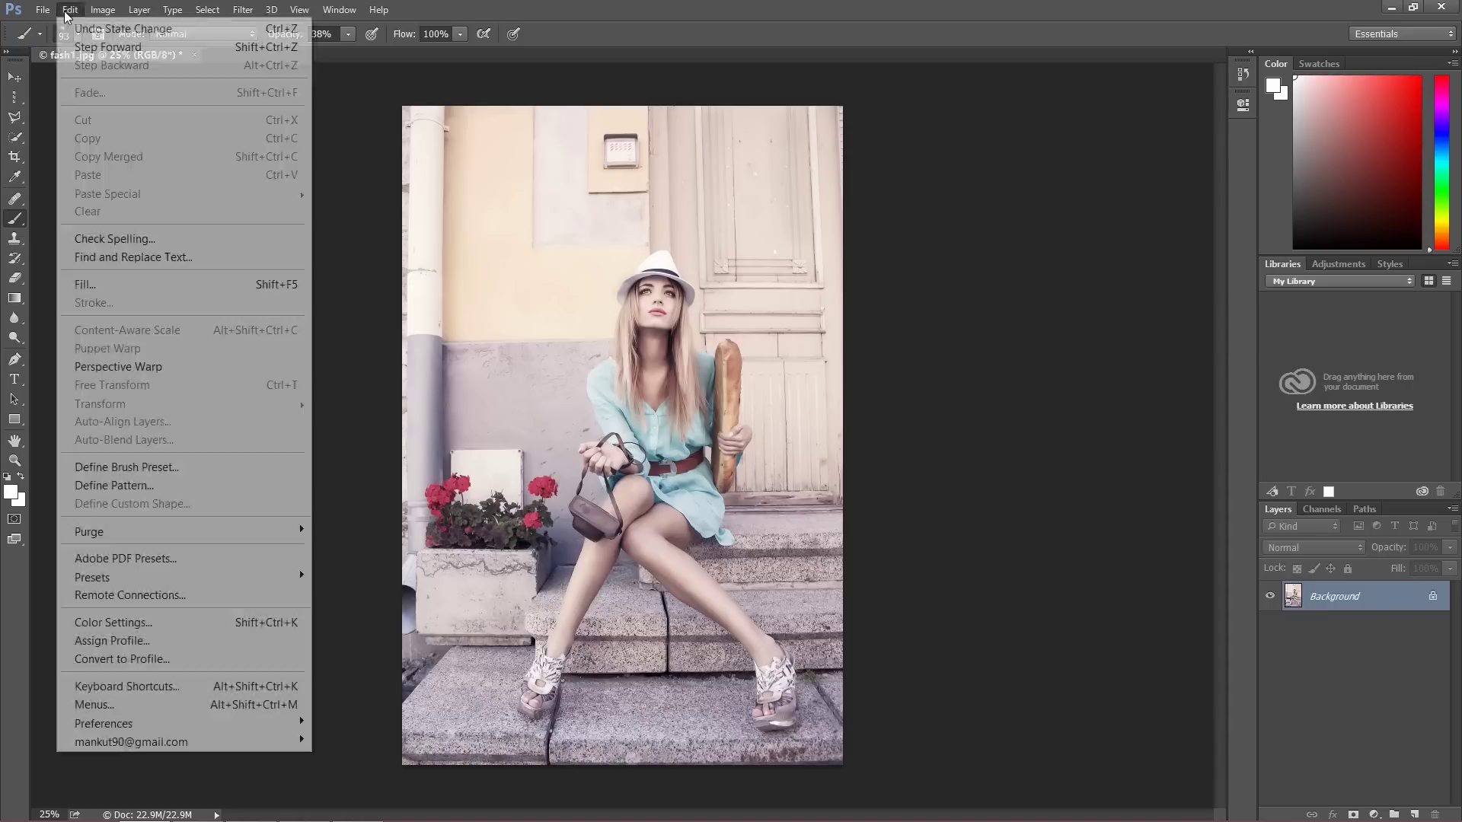
mouse_move(215, 723)
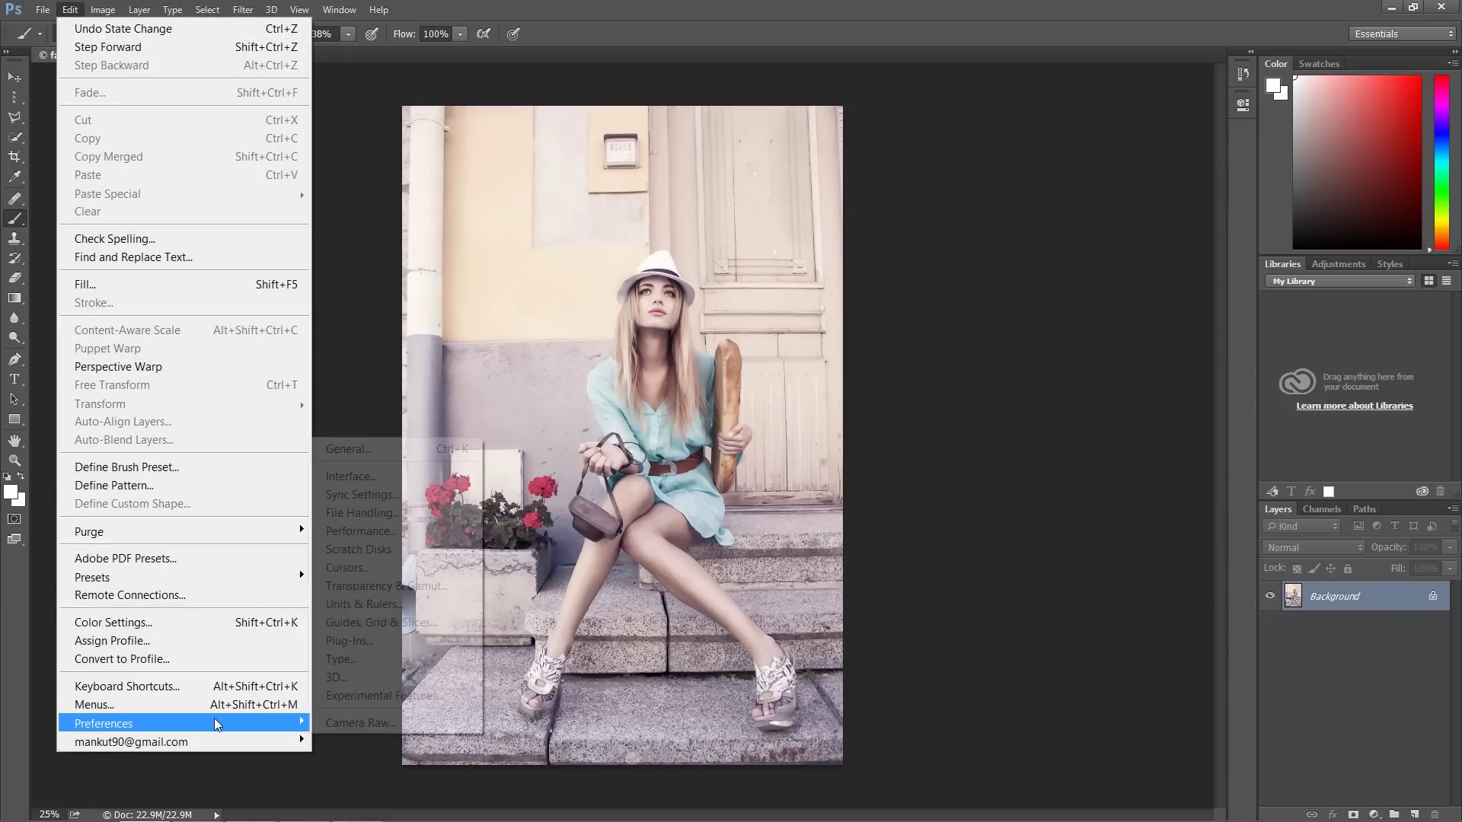
left_click(412, 457)
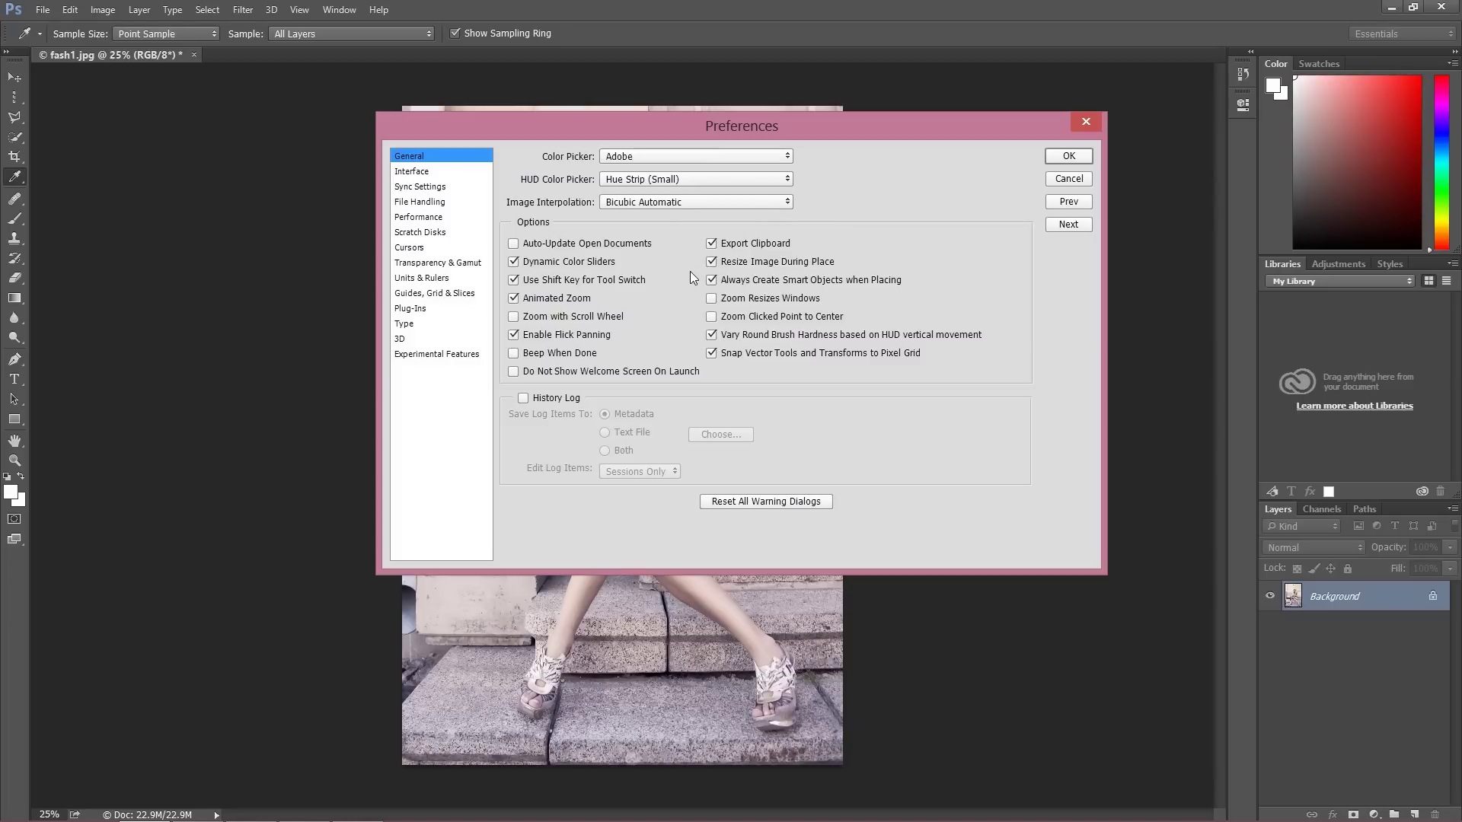
Step: On the Interface page, compare the Color Theme swatches, apply the lightest gray, and move the dialog aside
left_click(456, 172)
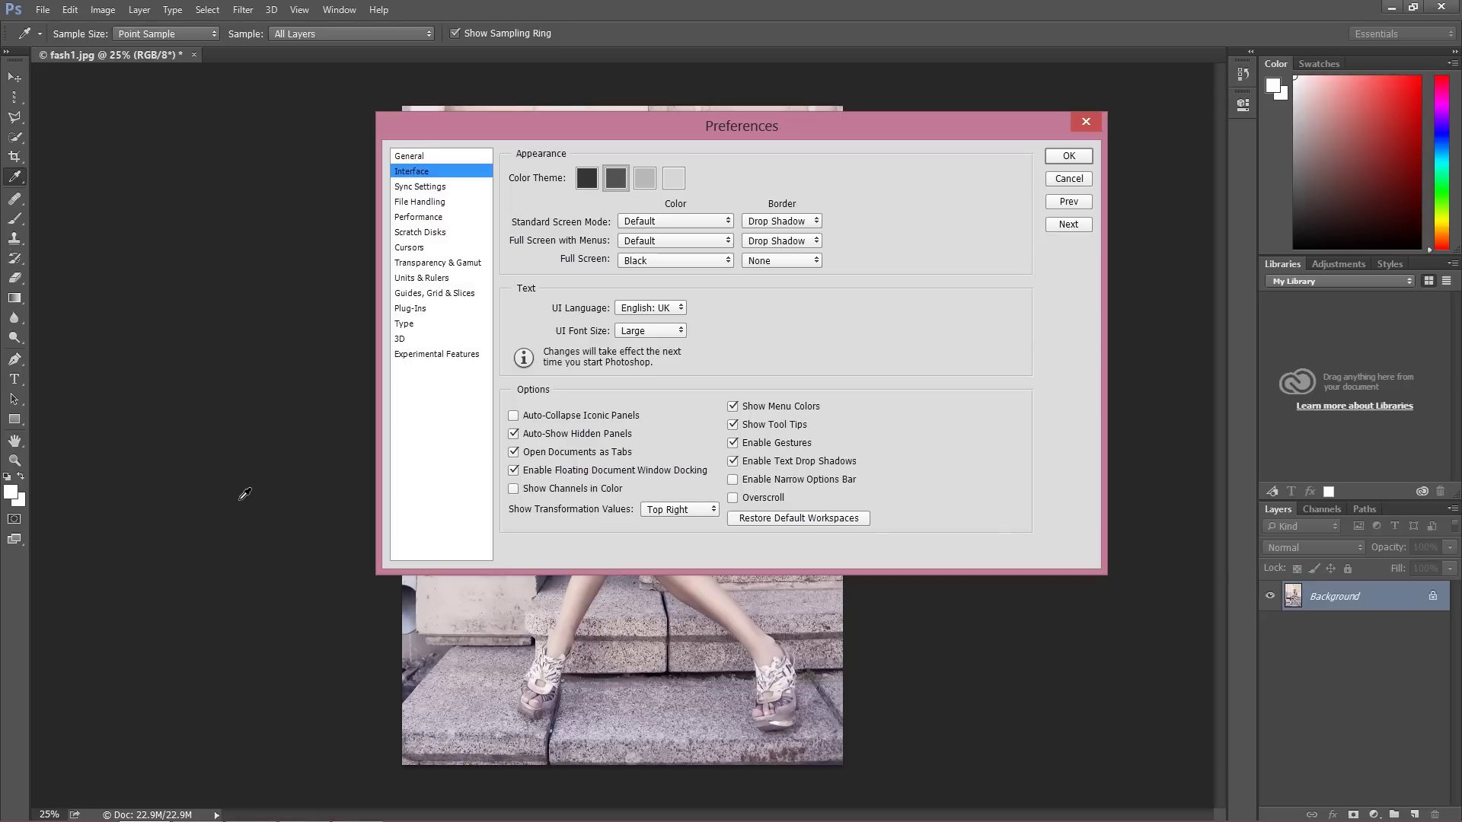
left_click(582, 183)
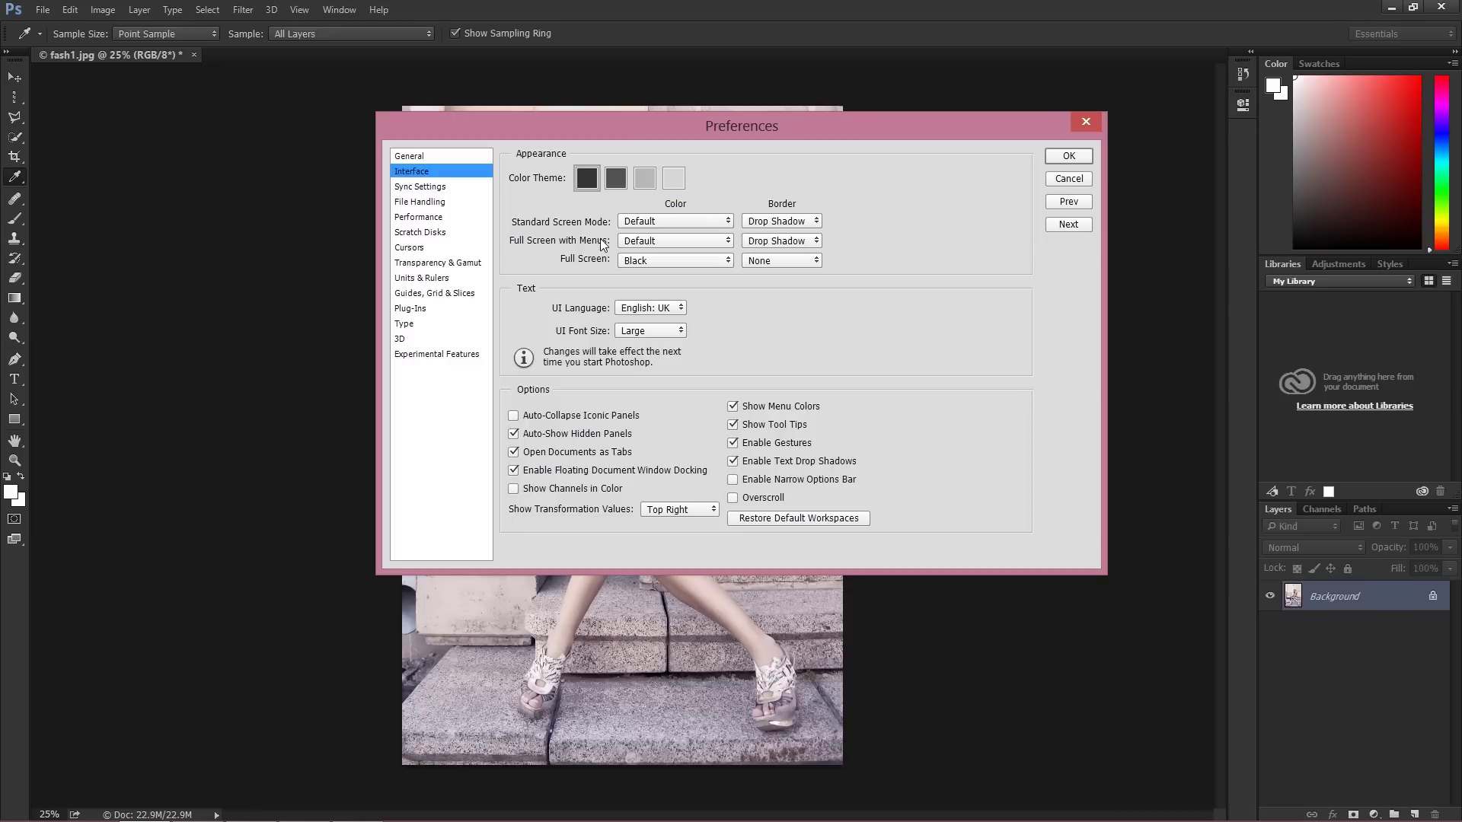
left_click(673, 181)
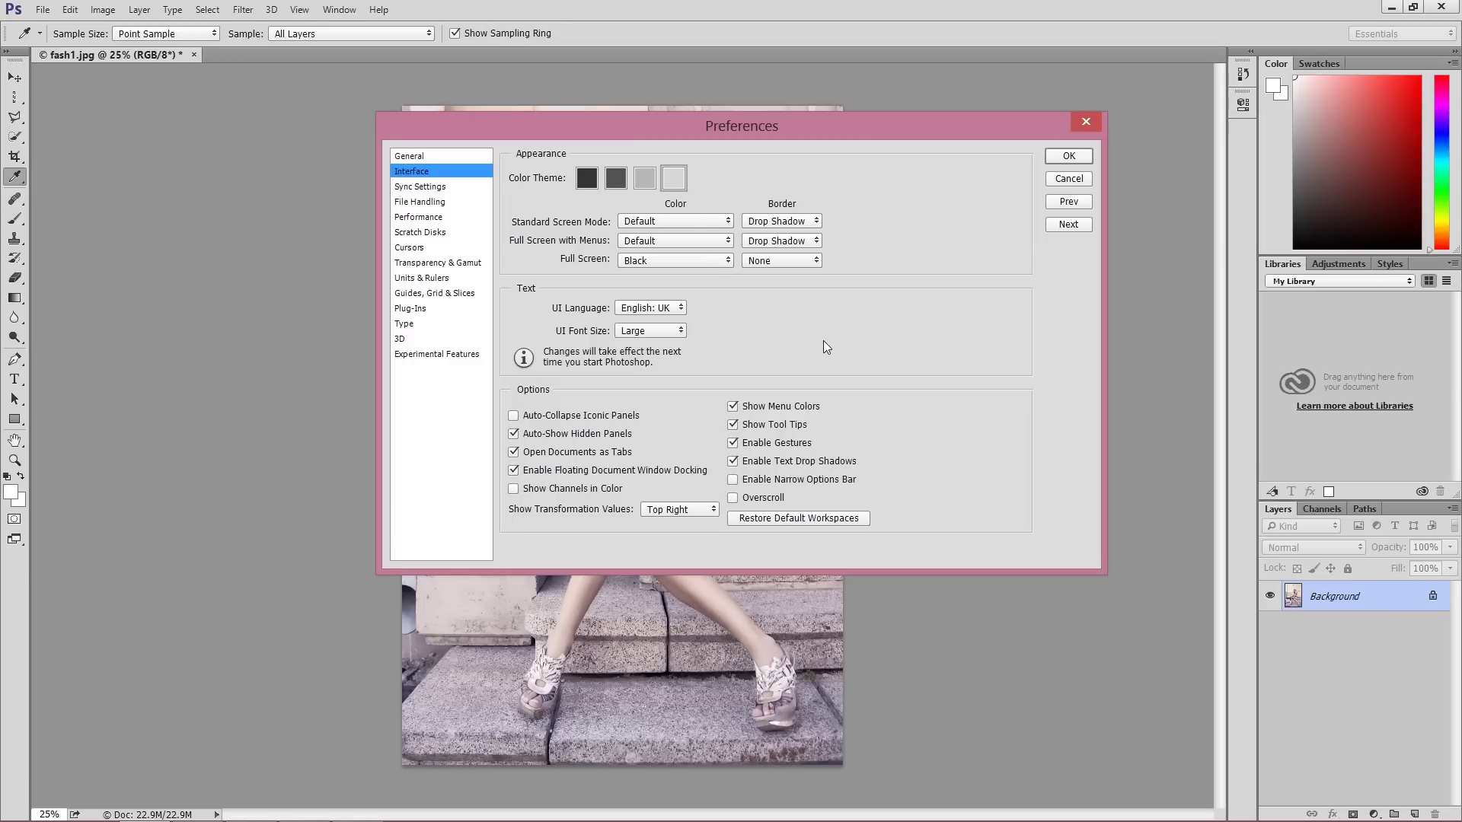
left_click(651, 181)
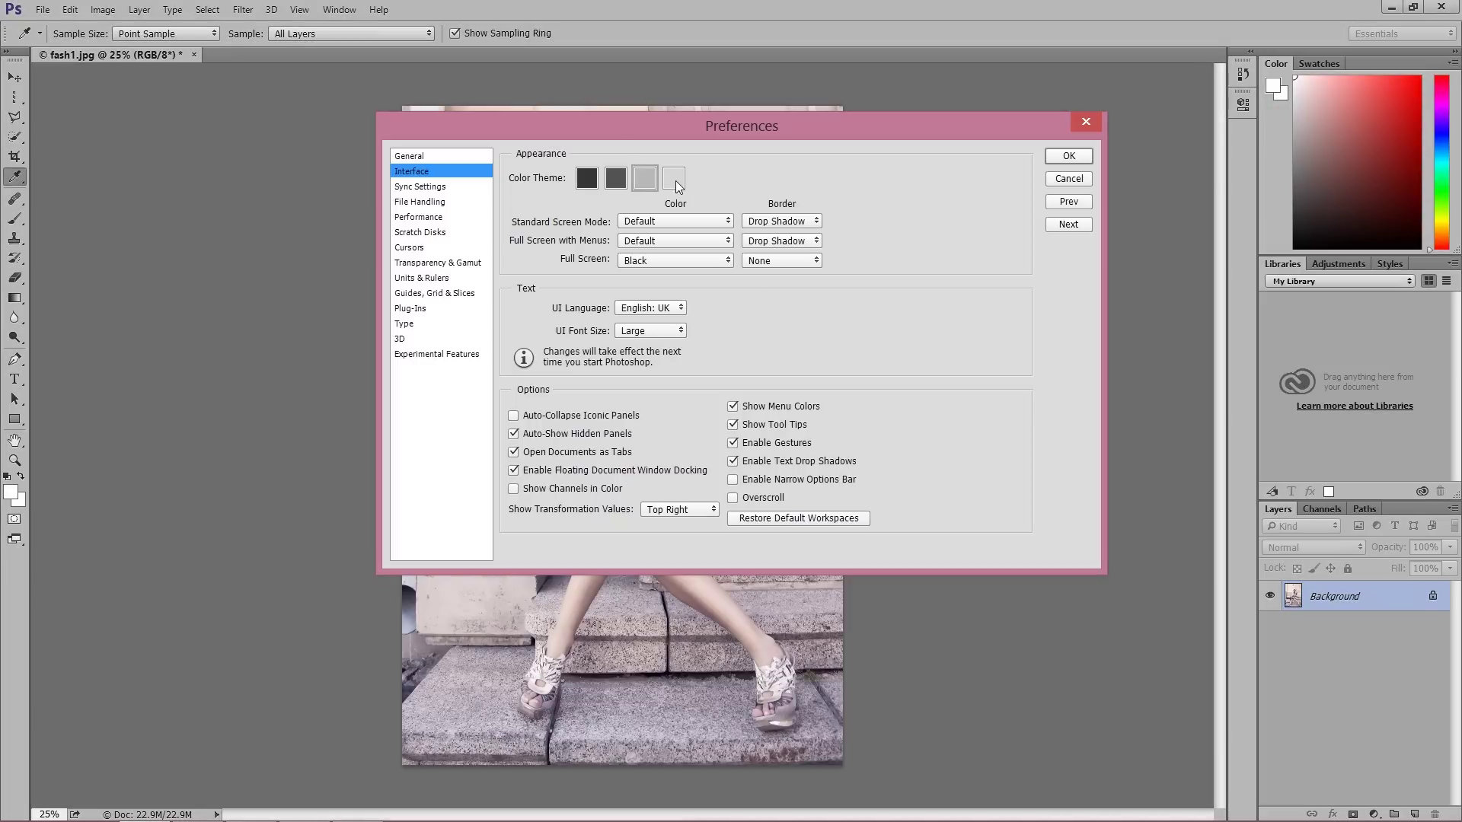
left_click(666, 182)
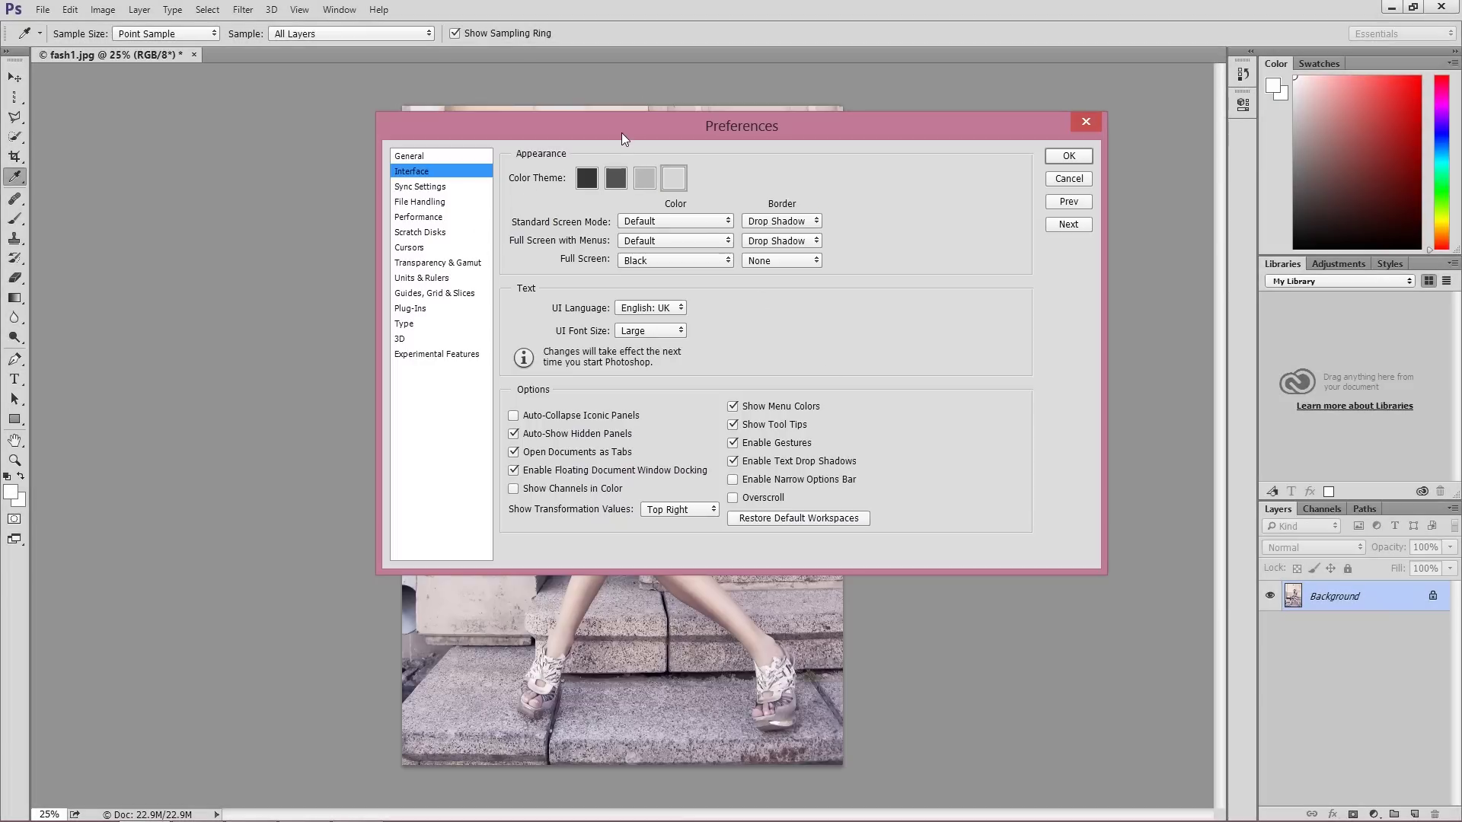
left_click_drag(621, 132, 502, 191)
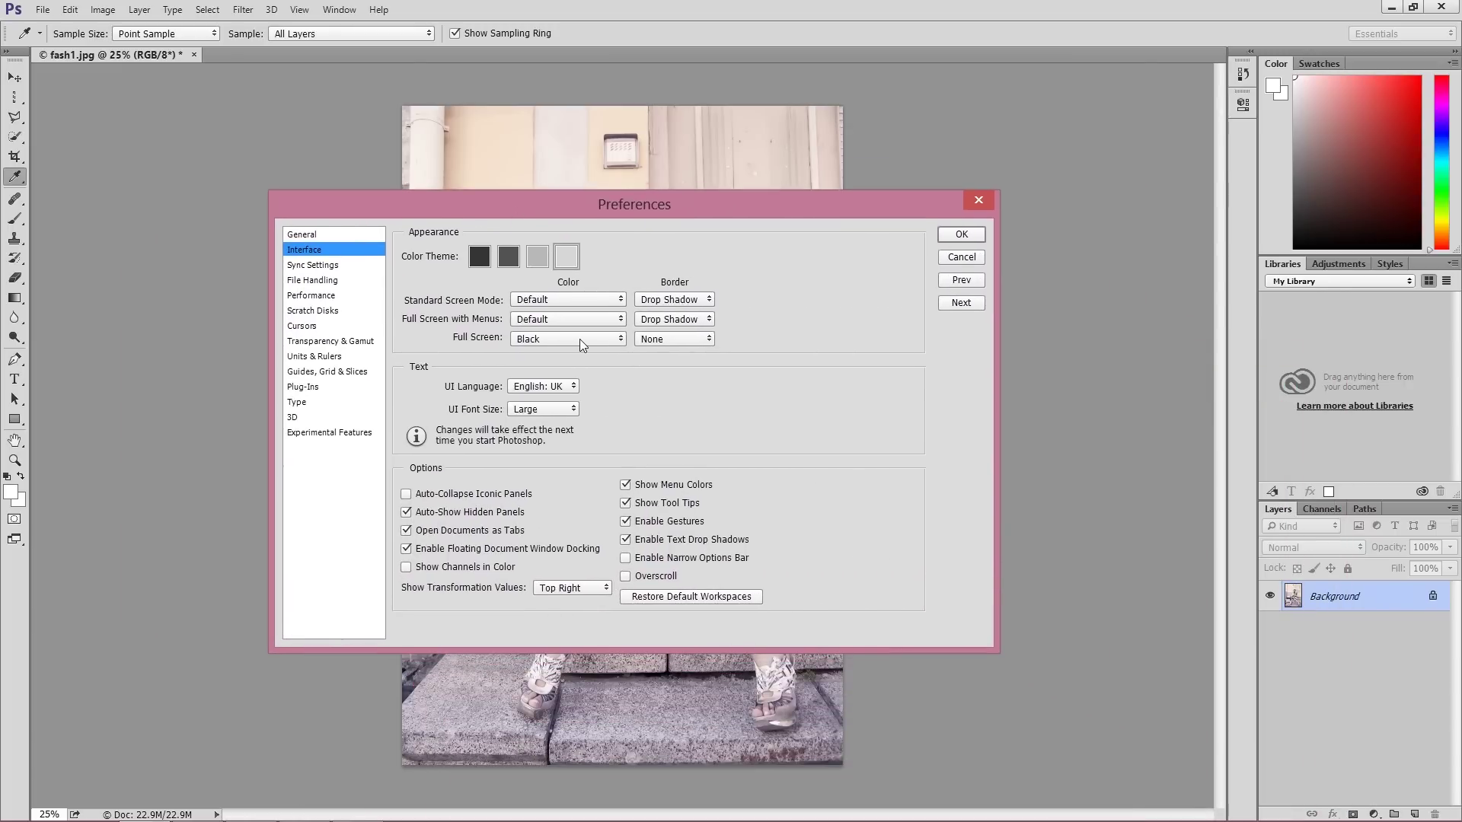
Step: Browse the Sync Settings and File Handling pages, ending on the Performance settings
left_click(337, 266)
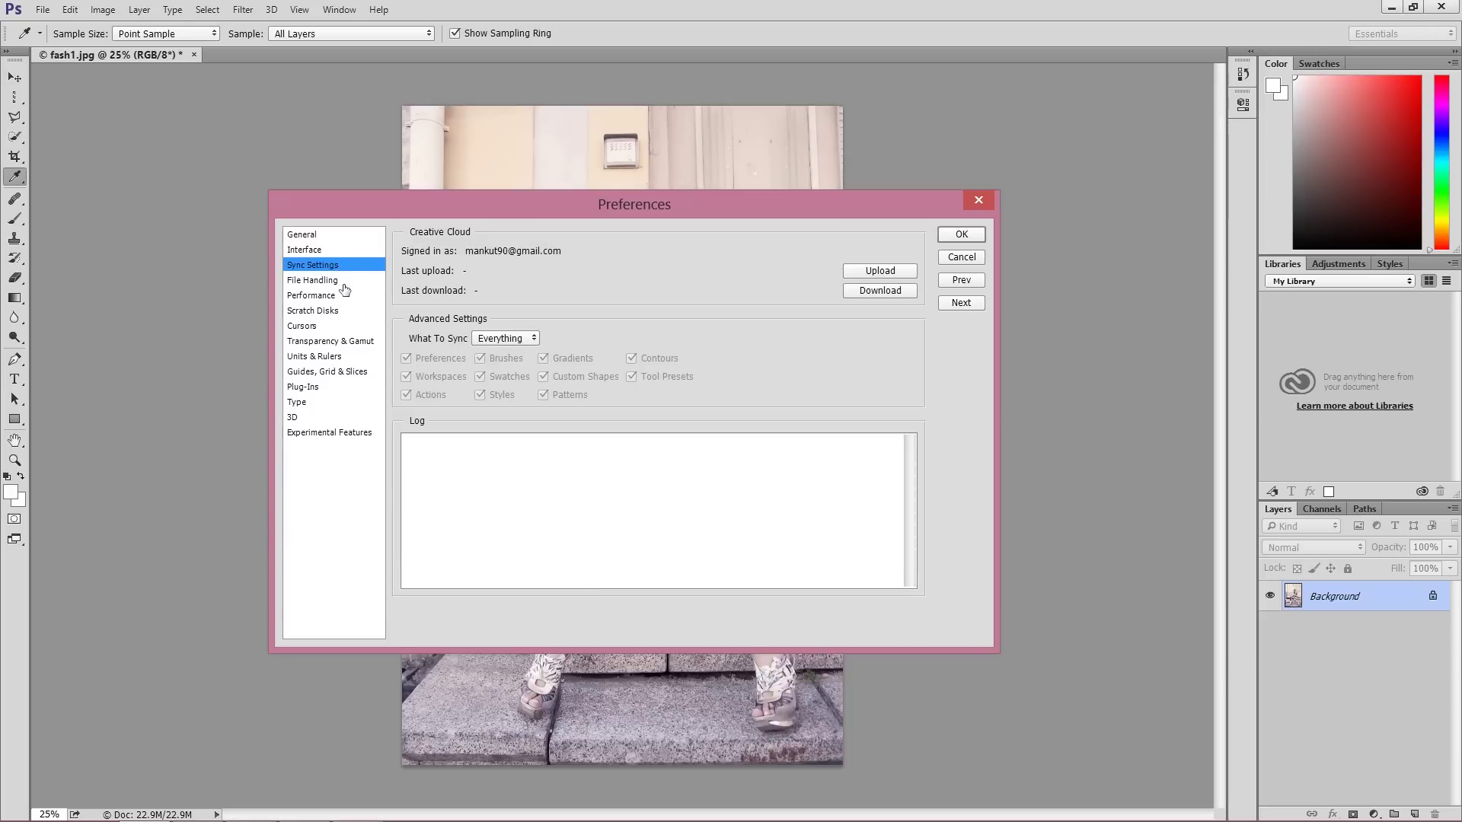
left_click(343, 283)
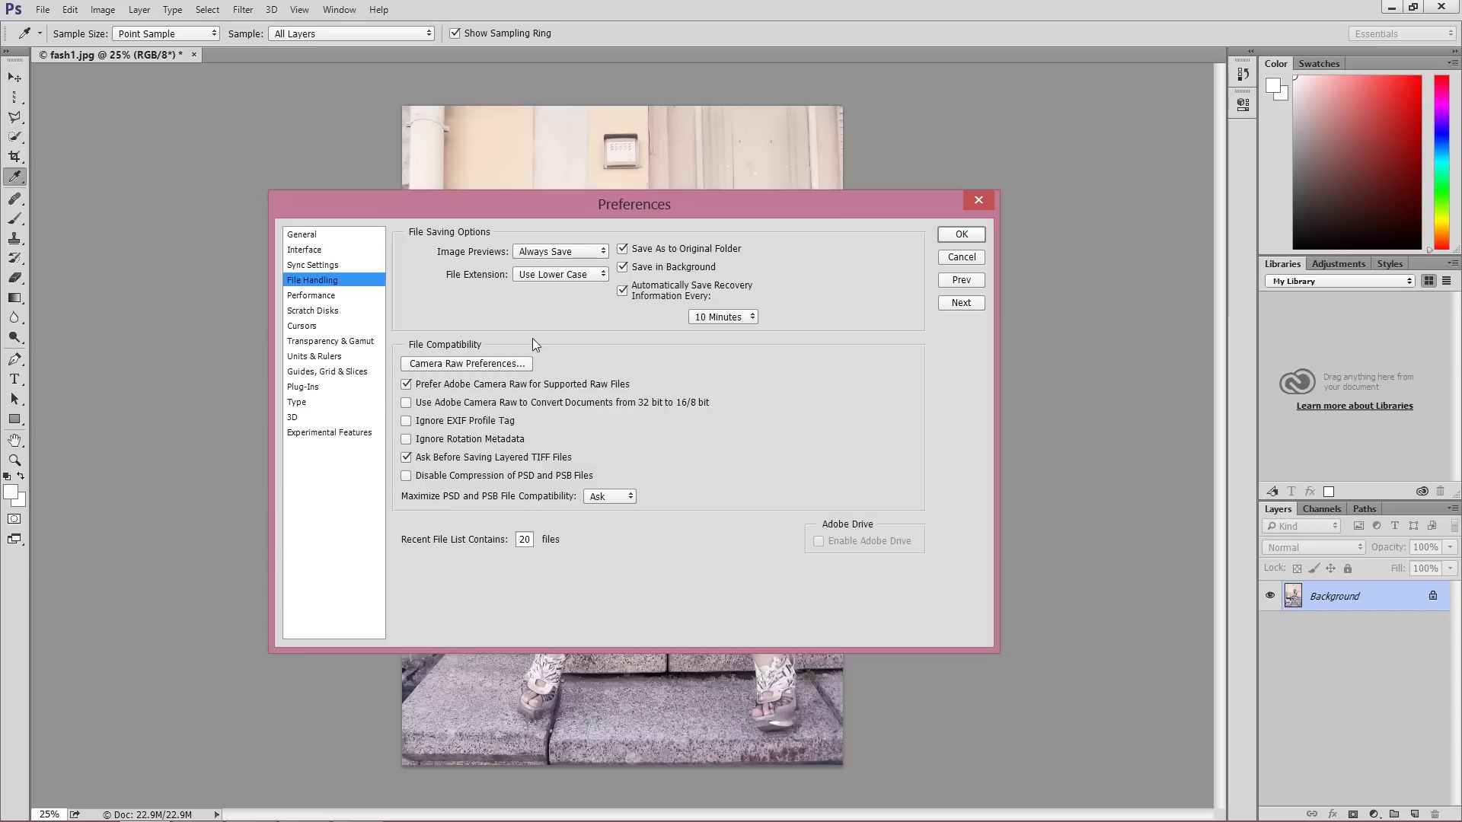
left_click(319, 295)
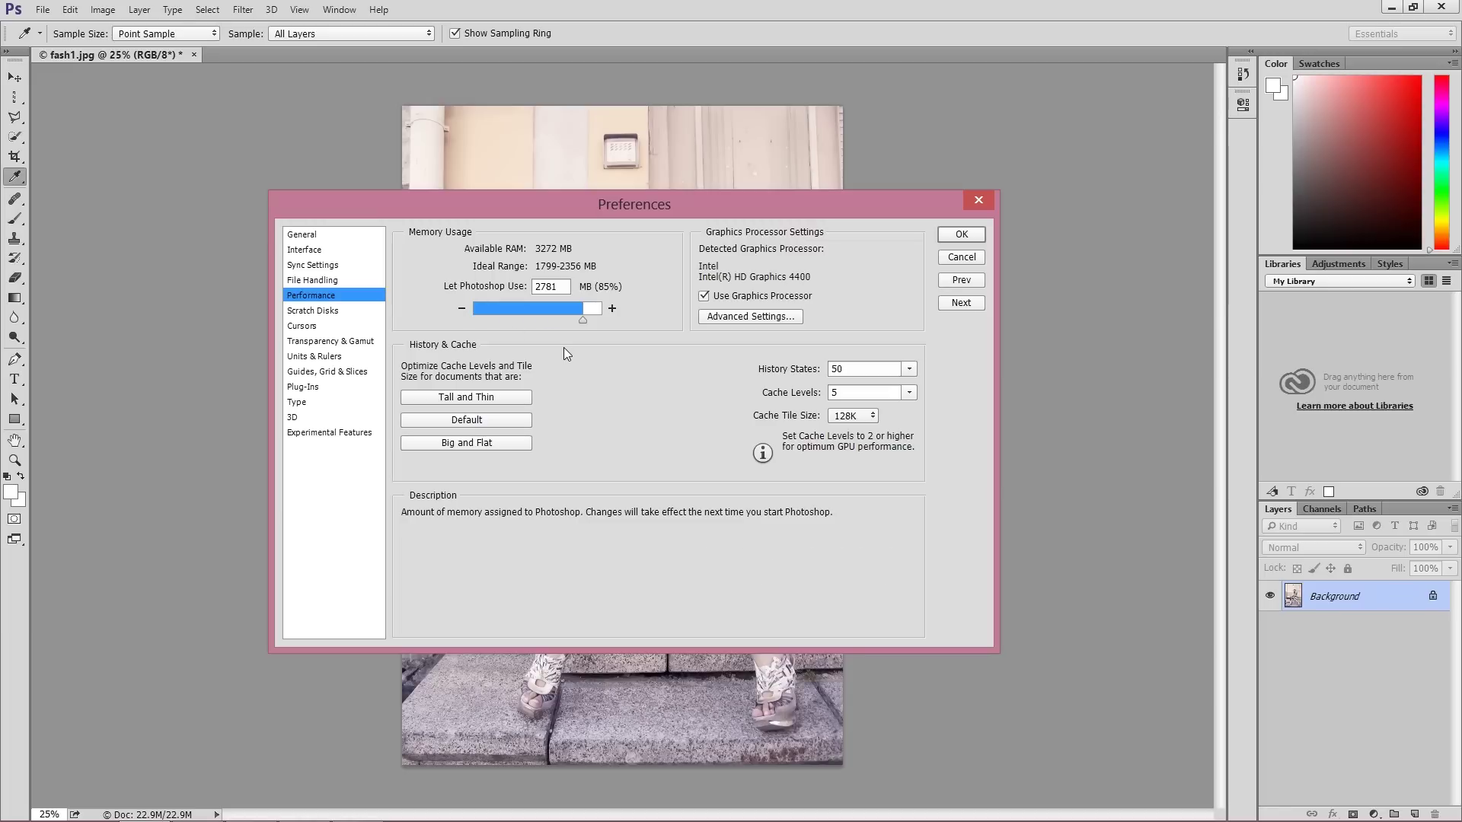
mouse_move(565, 351)
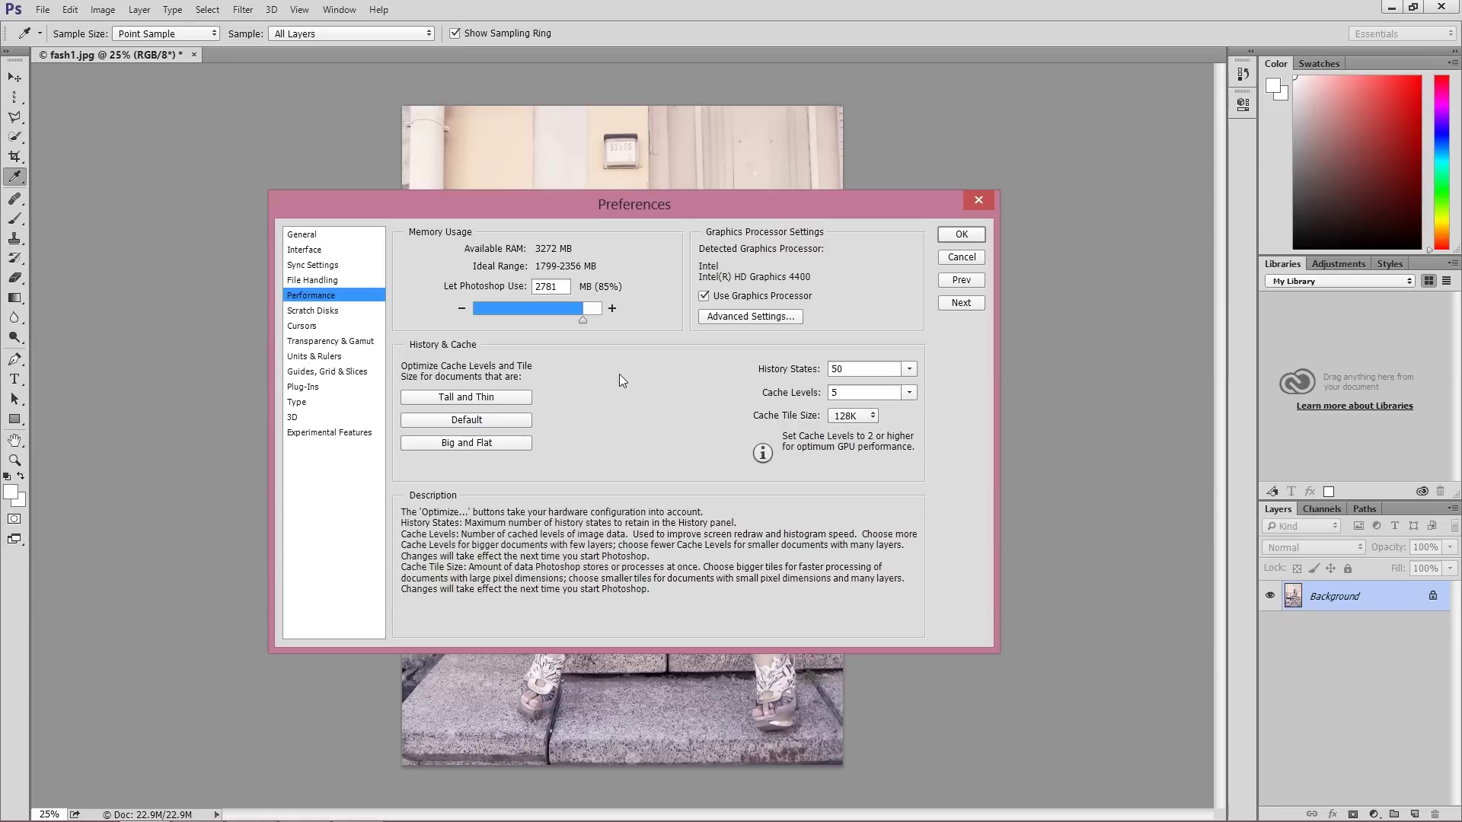
Step: Show the Scratch Disks page with drive C:\ as the active disk
left_click(297, 312)
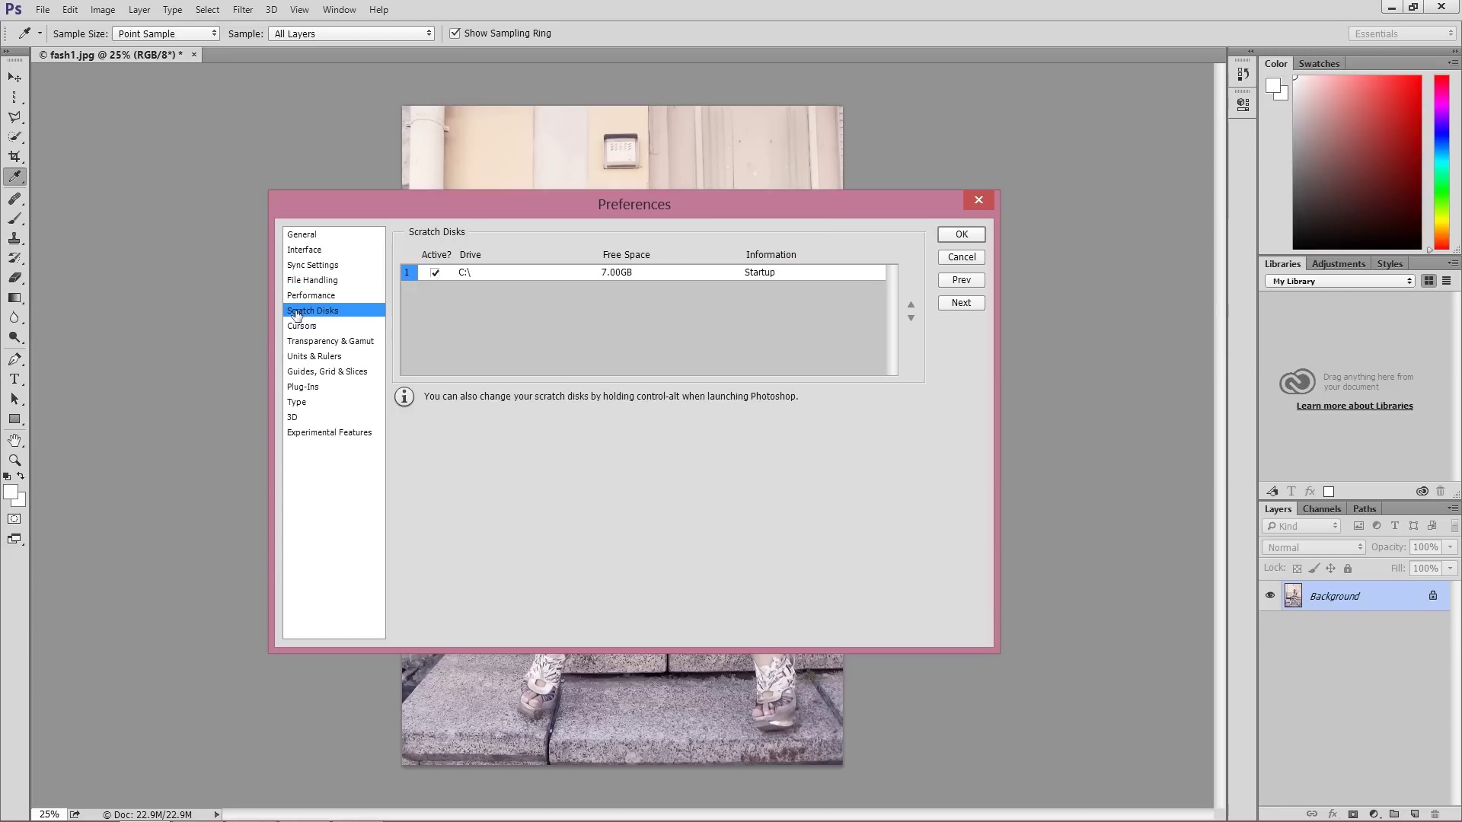
Step: On the Cursors page, try Standard and Precise painting cursors, then return to Normal Brush Tip
left_click(297, 328)
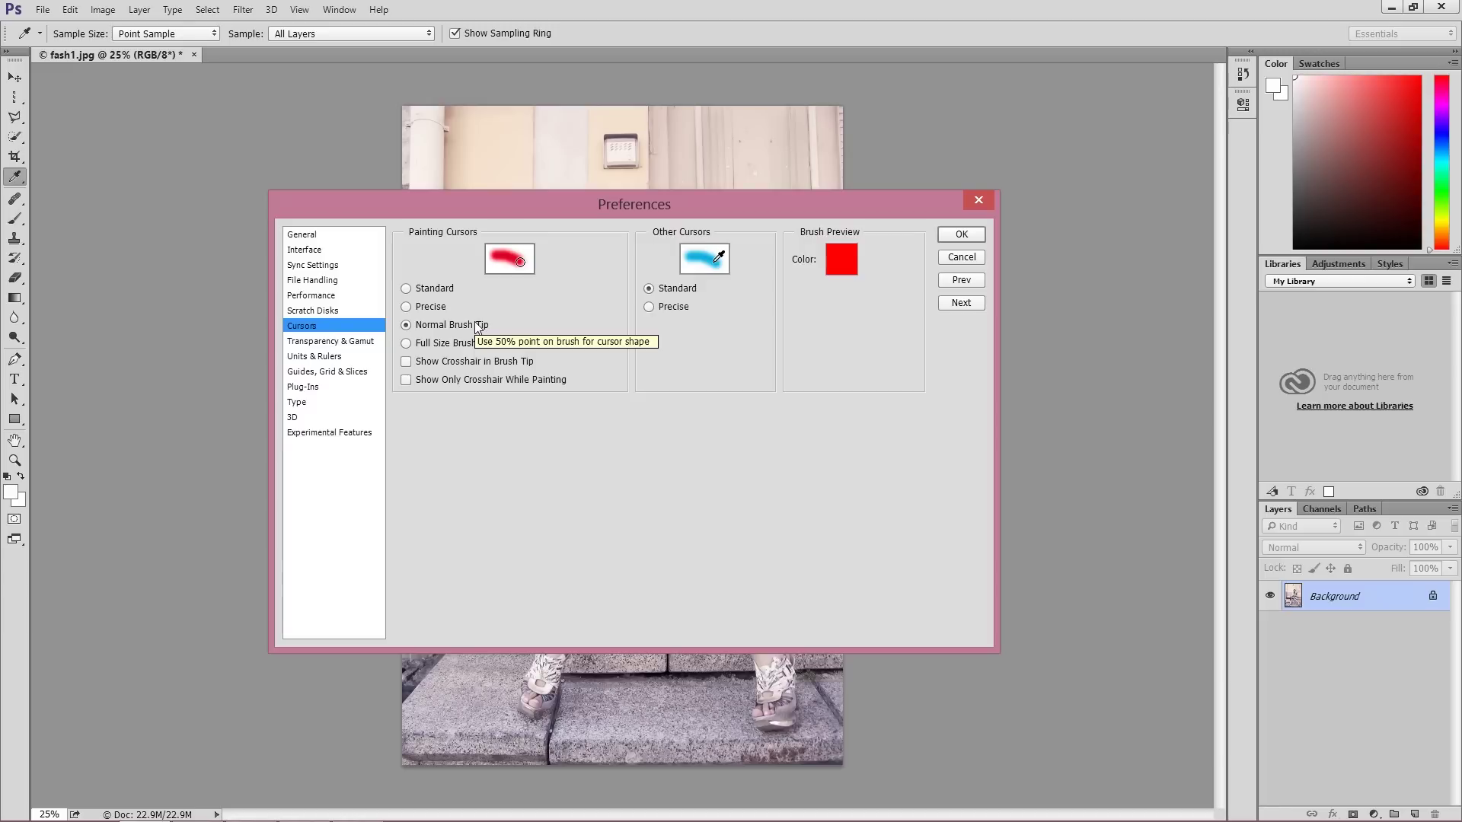
left_click(425, 289)
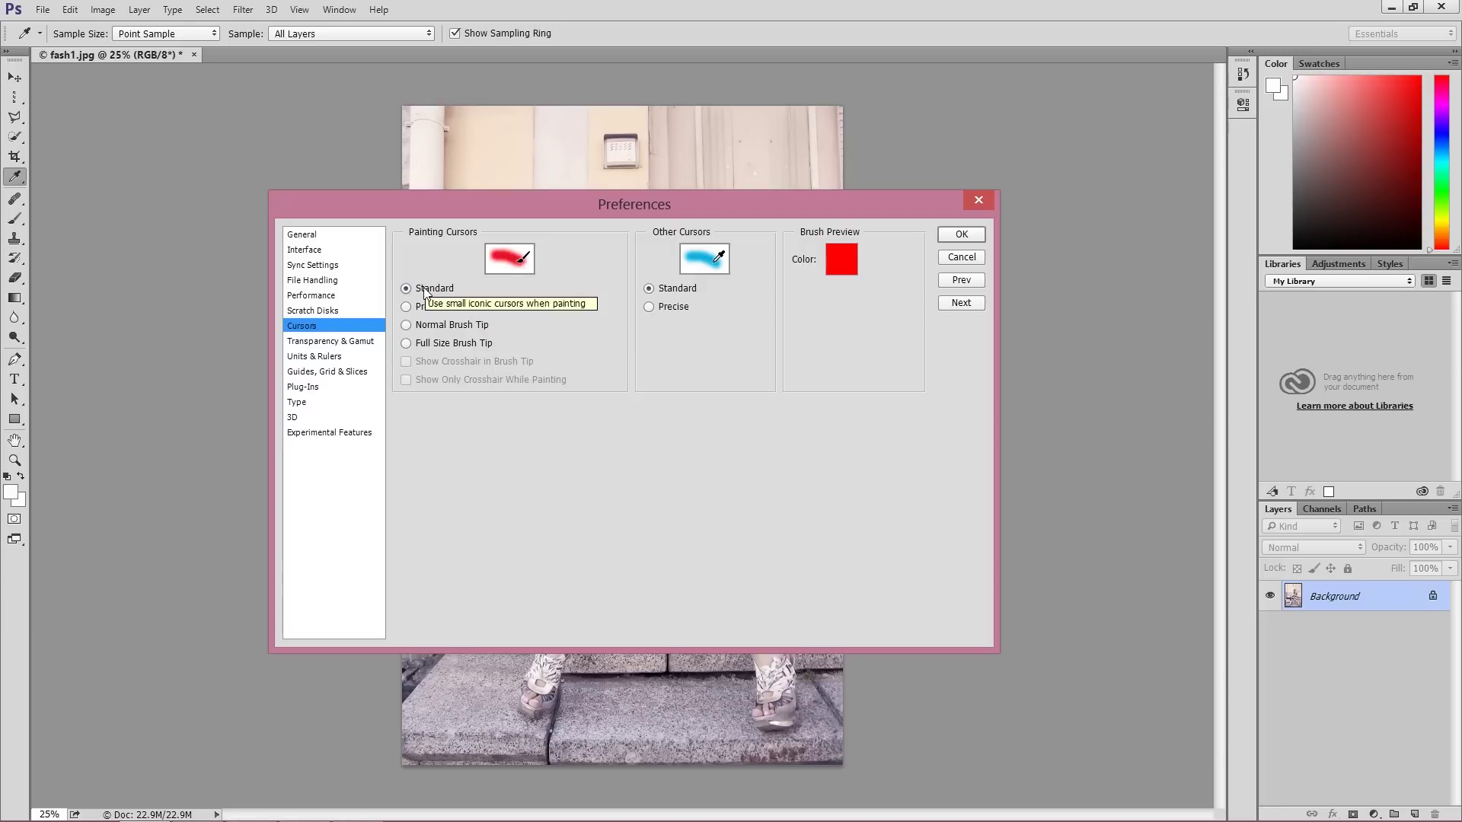
left_click(446, 308)
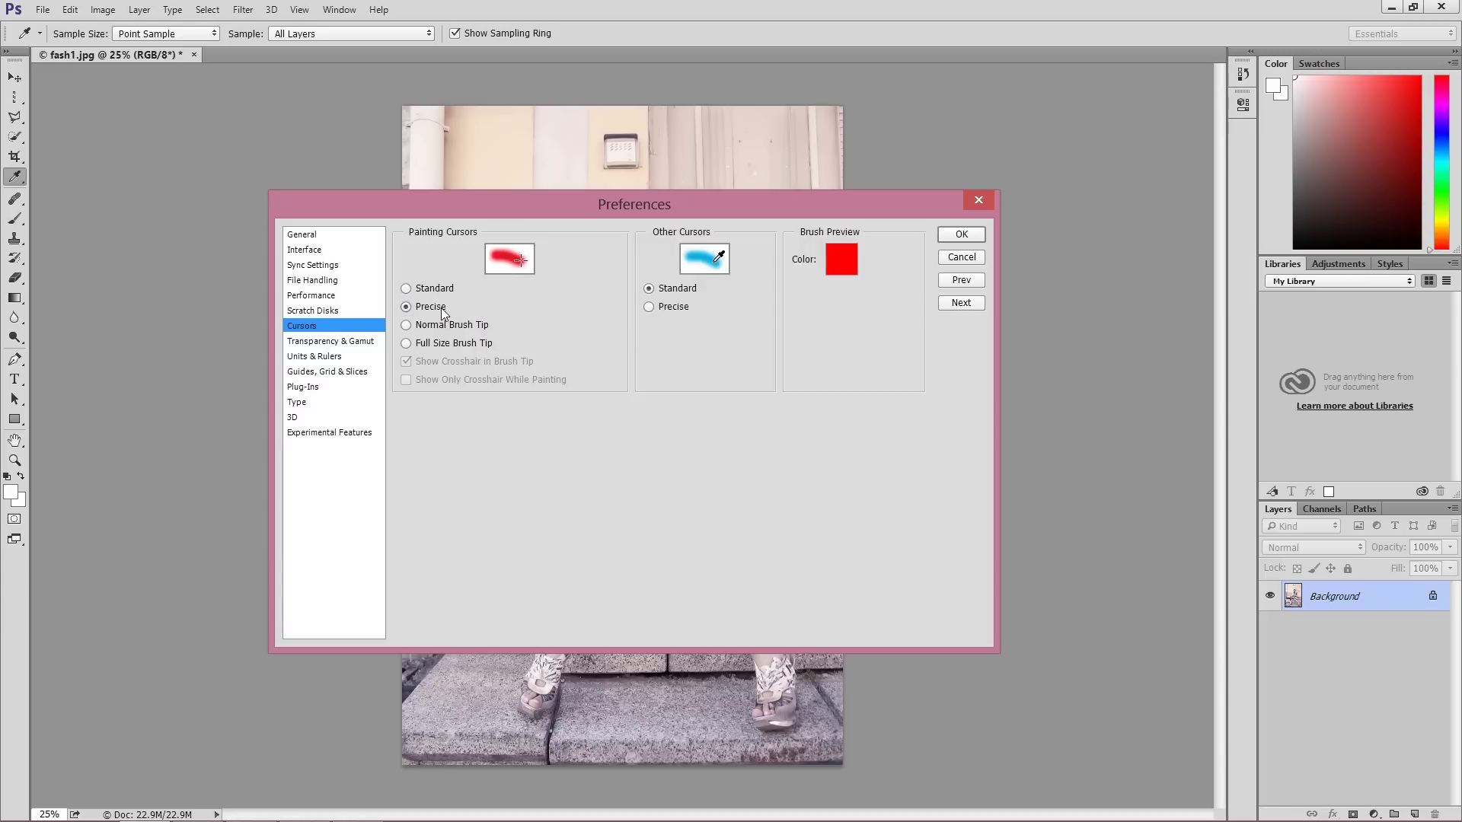
left_click(449, 325)
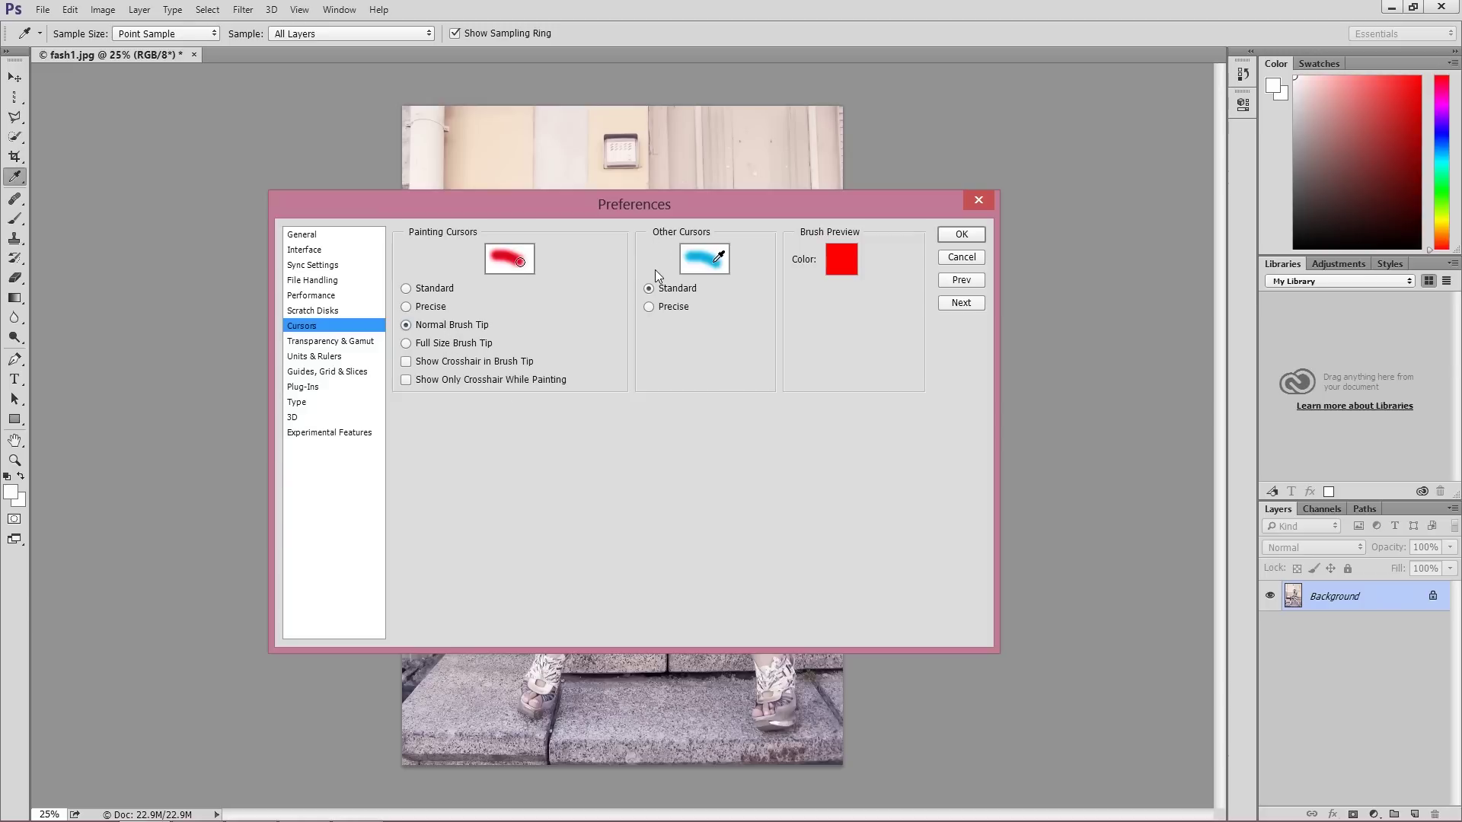
Step: Try Precise for Other Cursors, revert to Standard, and move on to Transparency & Gamut
left_click(670, 306)
left_click(704, 286)
left_click(315, 343)
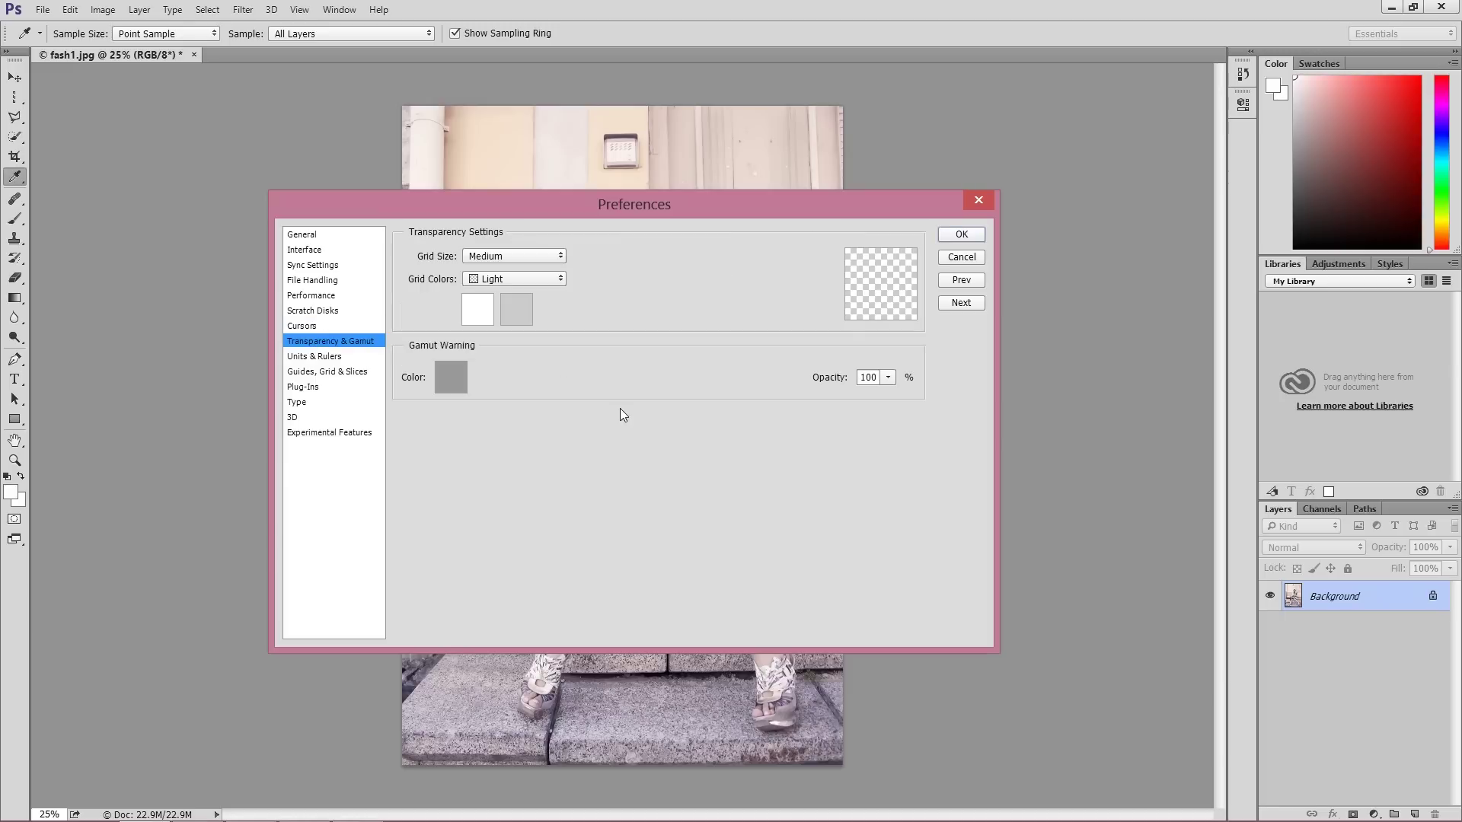
Step: Step through Units & Rulers, Guides, Grid & Slices, Plug-Ins and Type pages to reach 3D
left_click(299, 357)
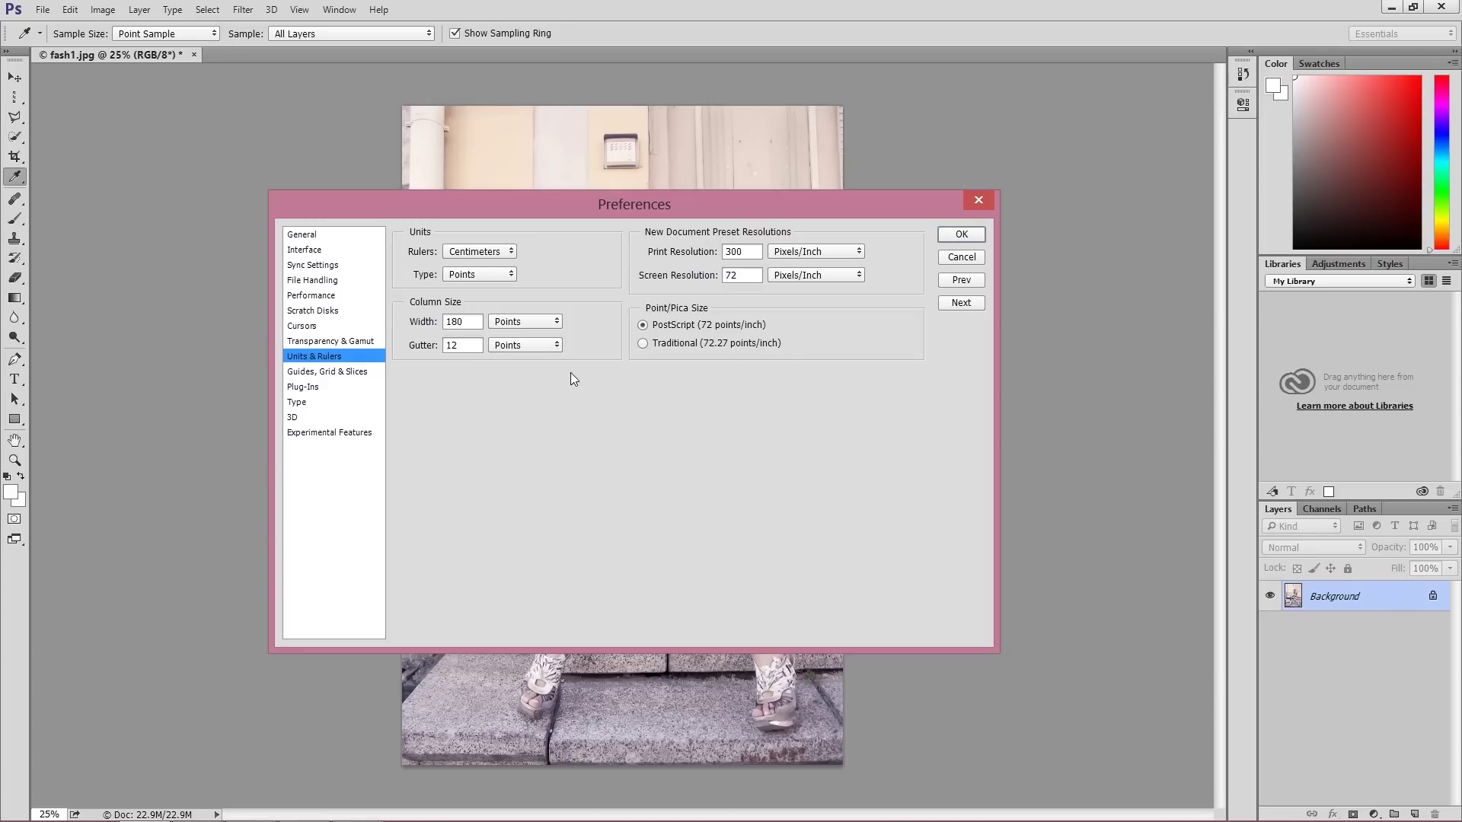
left_click(353, 373)
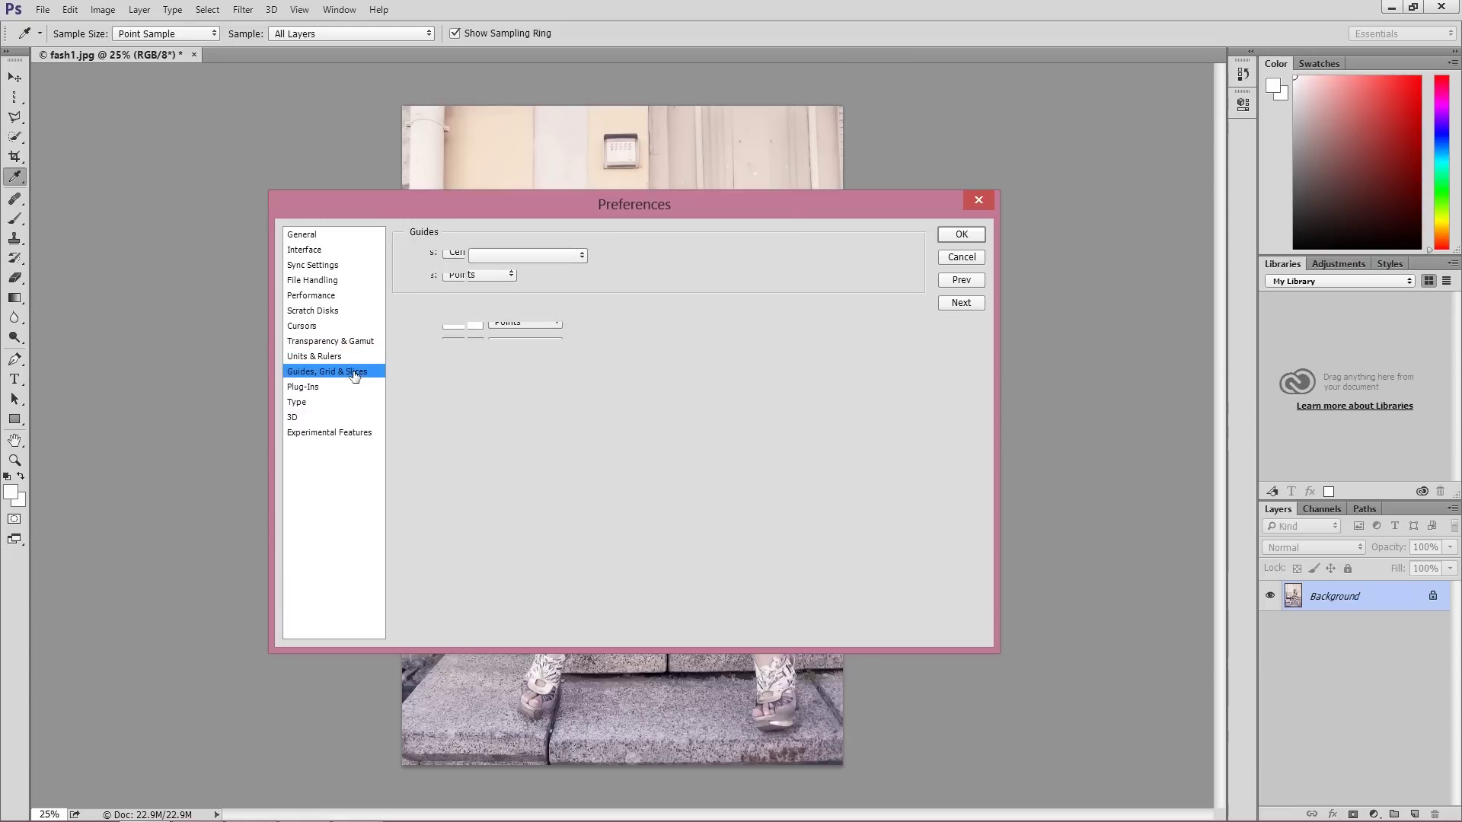
left_click(303, 389)
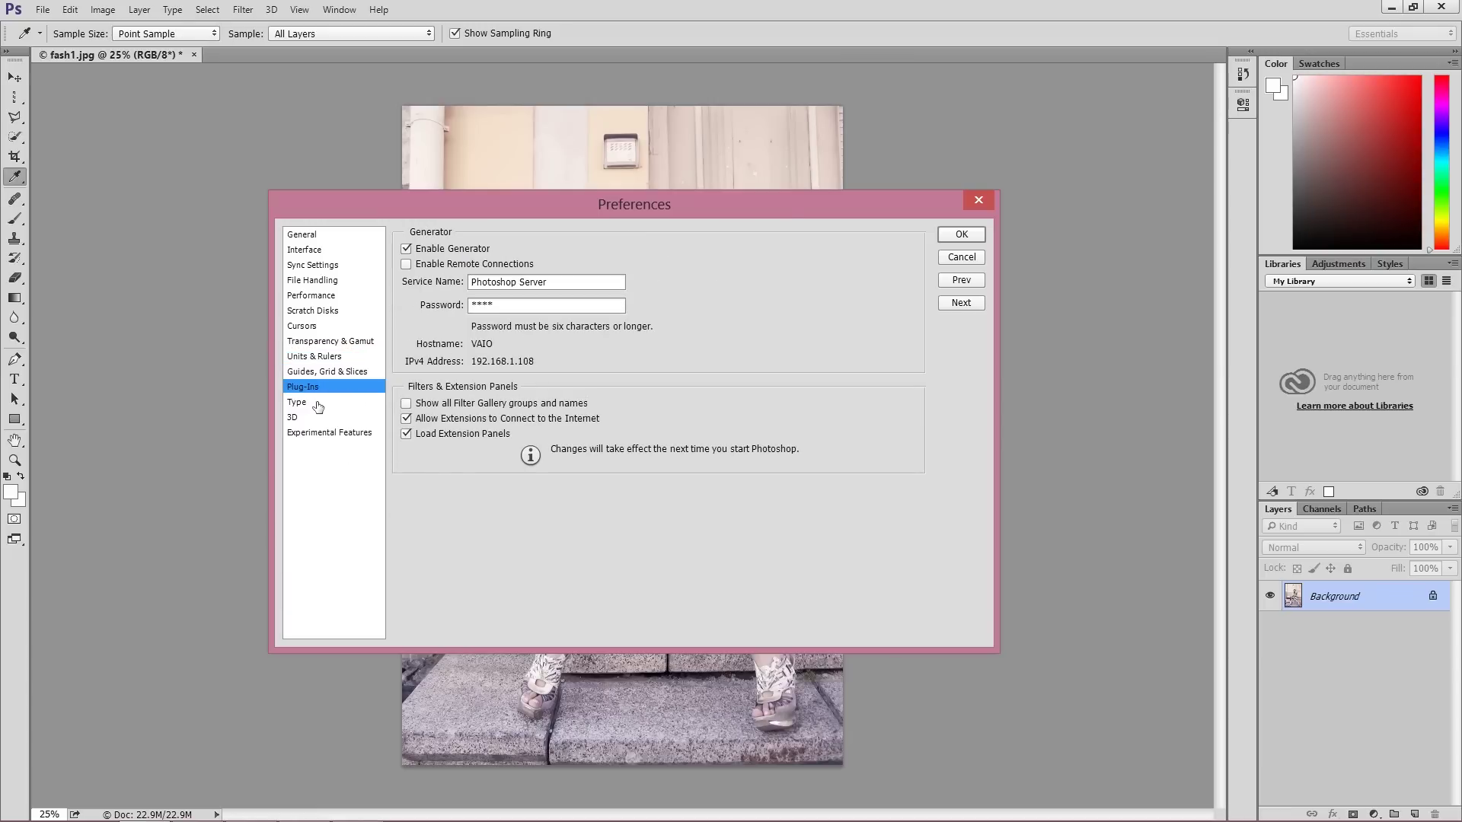
left_click(313, 403)
left_click(306, 419)
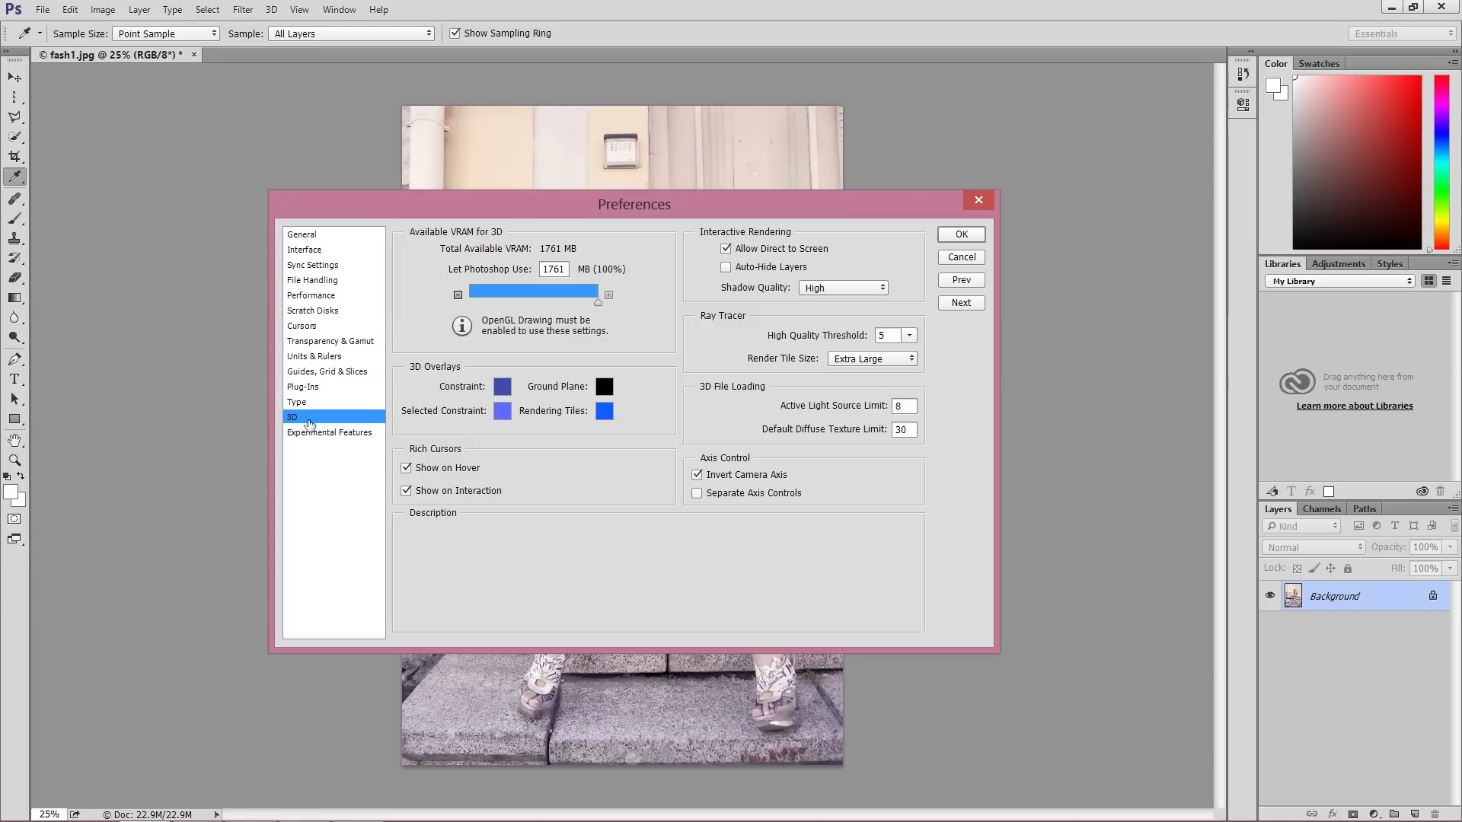
Step: Show the Experimental Features page in Preferences
left_click(306, 433)
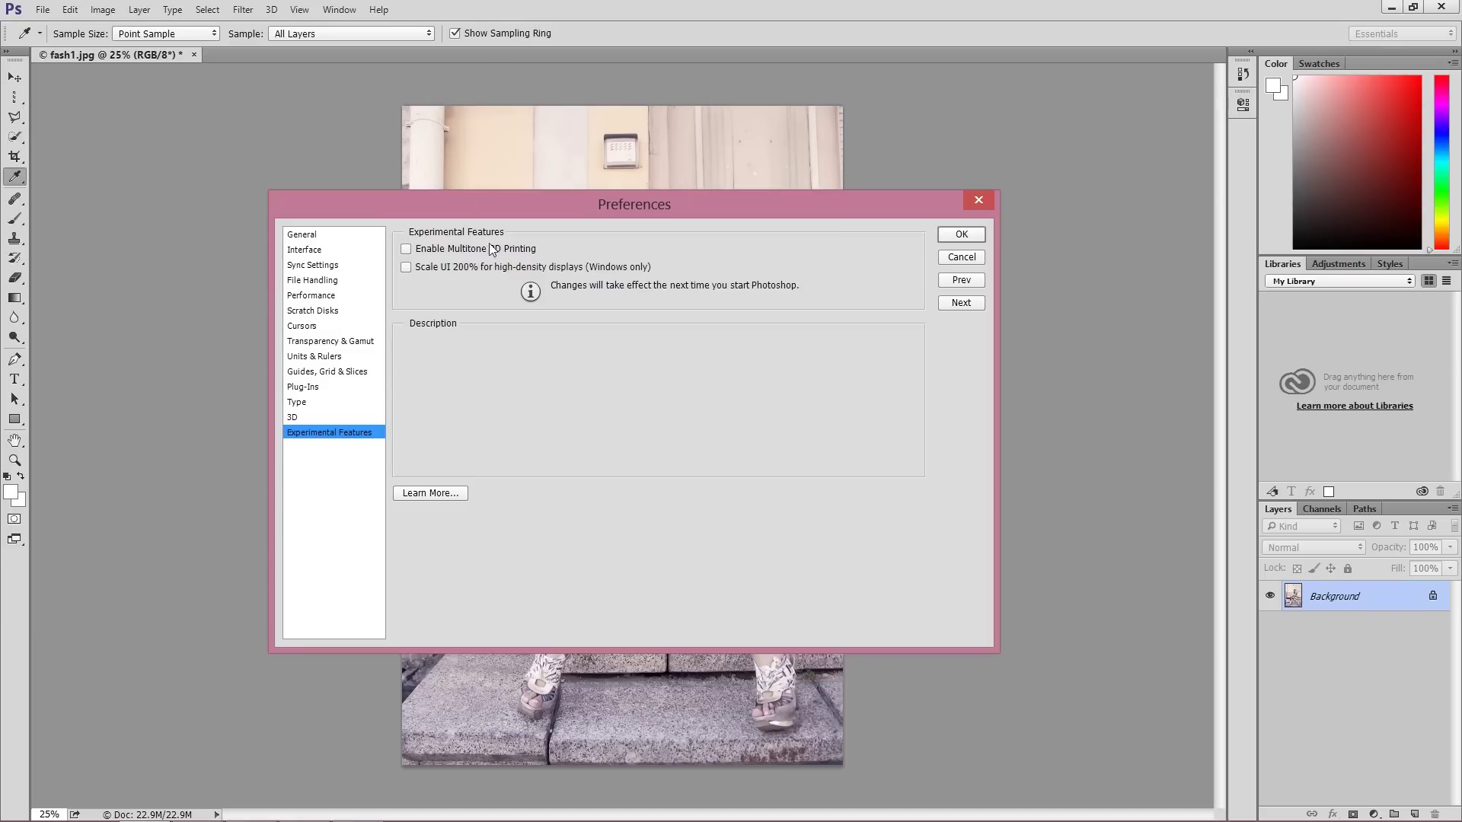
Step: Enable Scale UI 200% for high-density displays, then close Preferences
mouse_move(497, 262)
left_click(404, 268)
mouse_move(638, 286)
left_click(961, 257)
key("b")
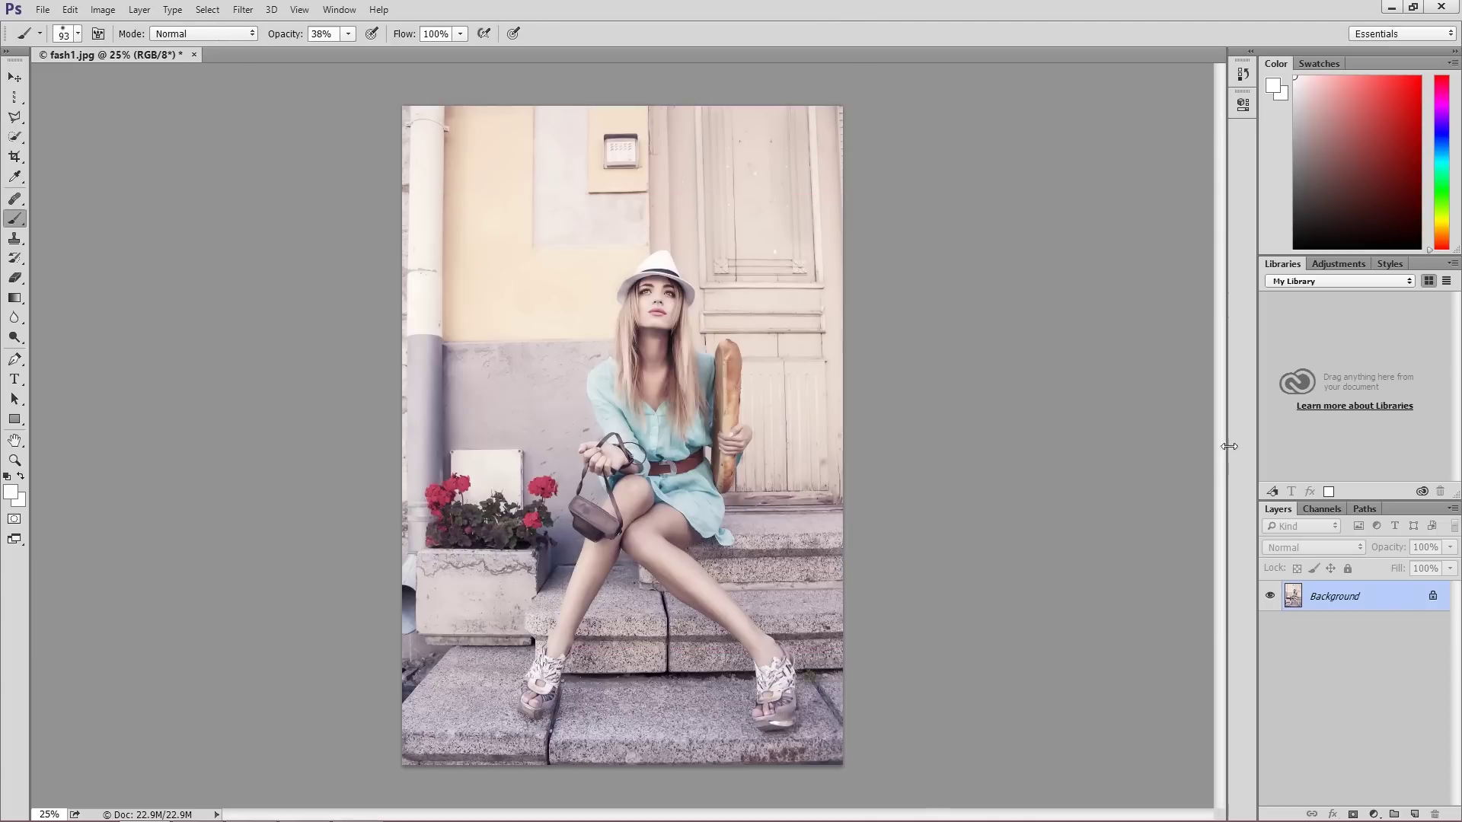